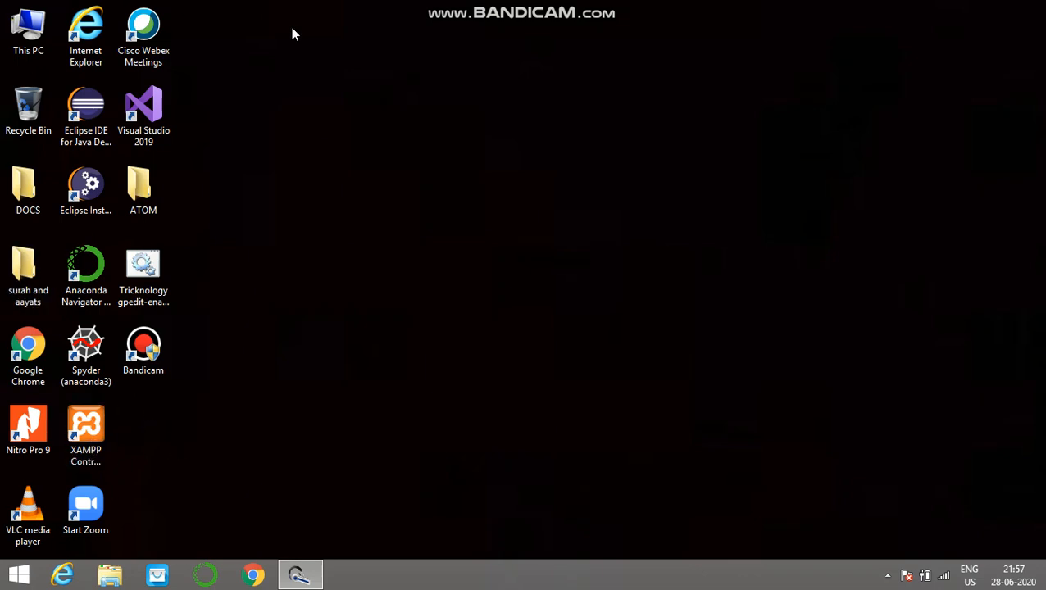
Step: Launch the xampp-control application from the xampp folder on the C: drive and clear the folder window out of the way
double_click(17, 33)
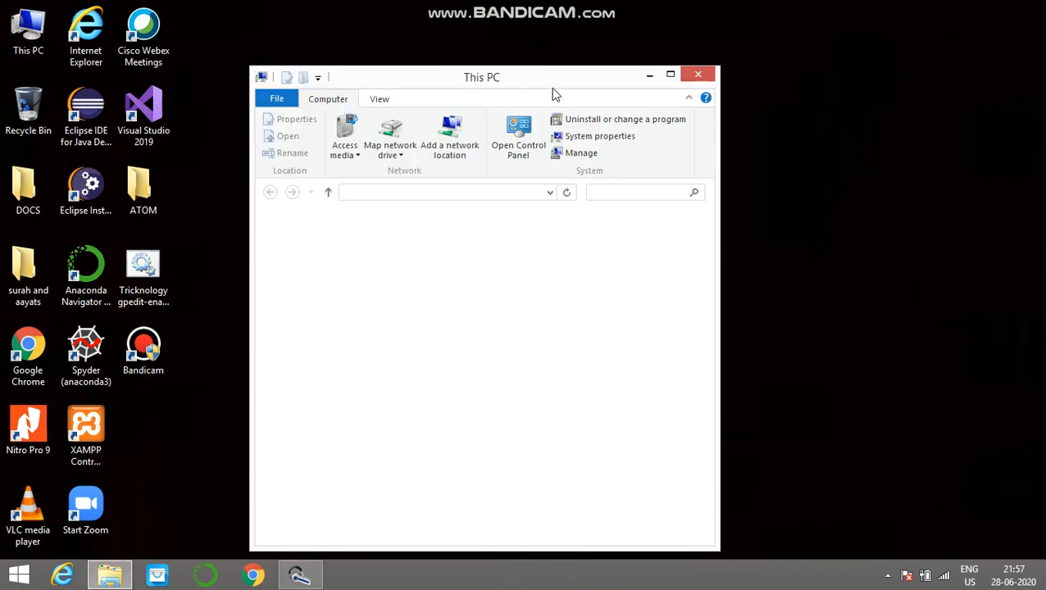
left_click(670, 76)
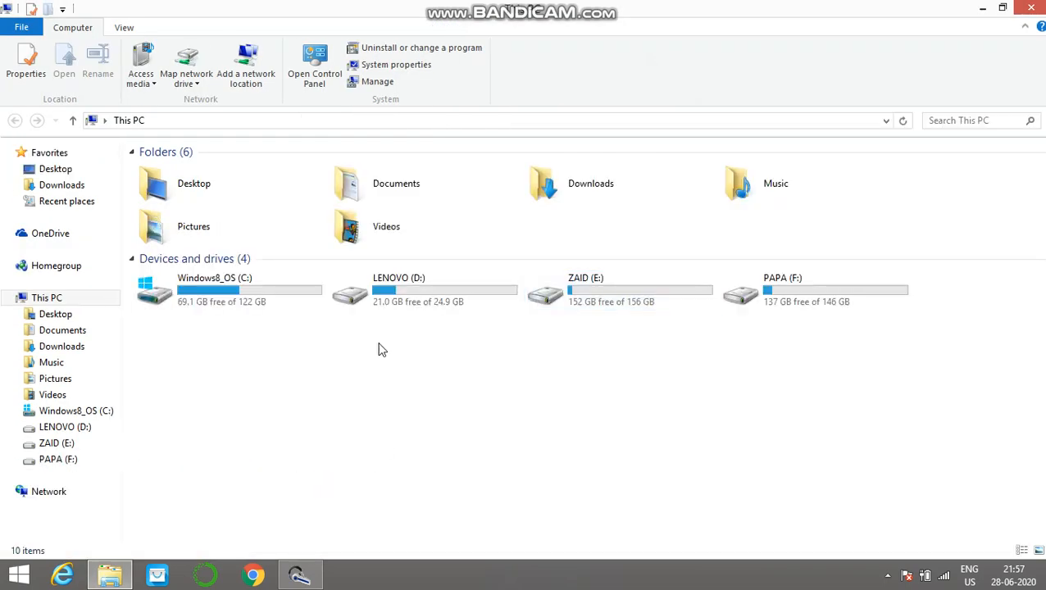
double_click(261, 292)
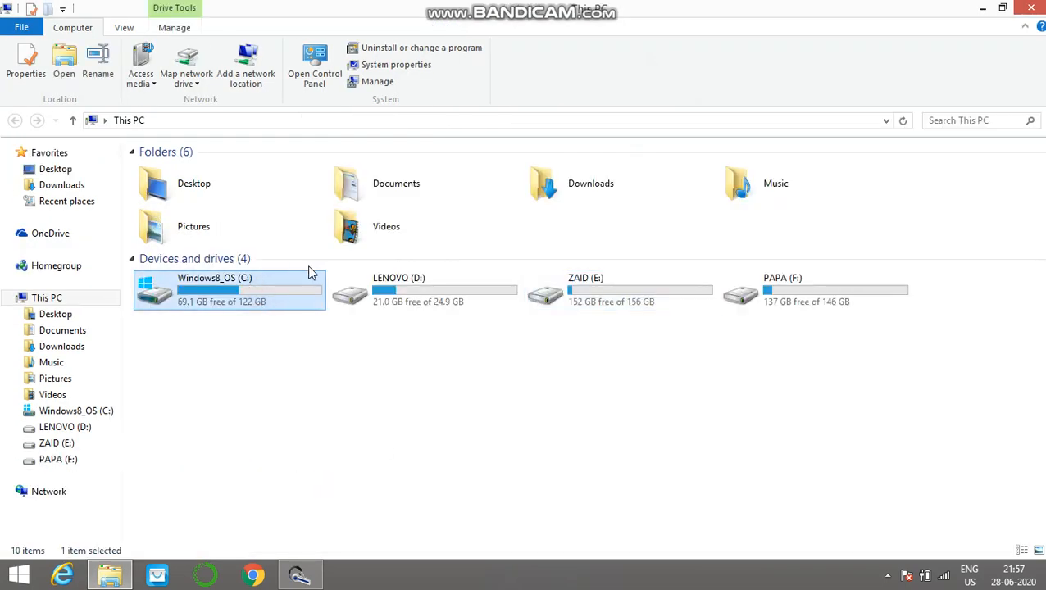
double_click(301, 280)
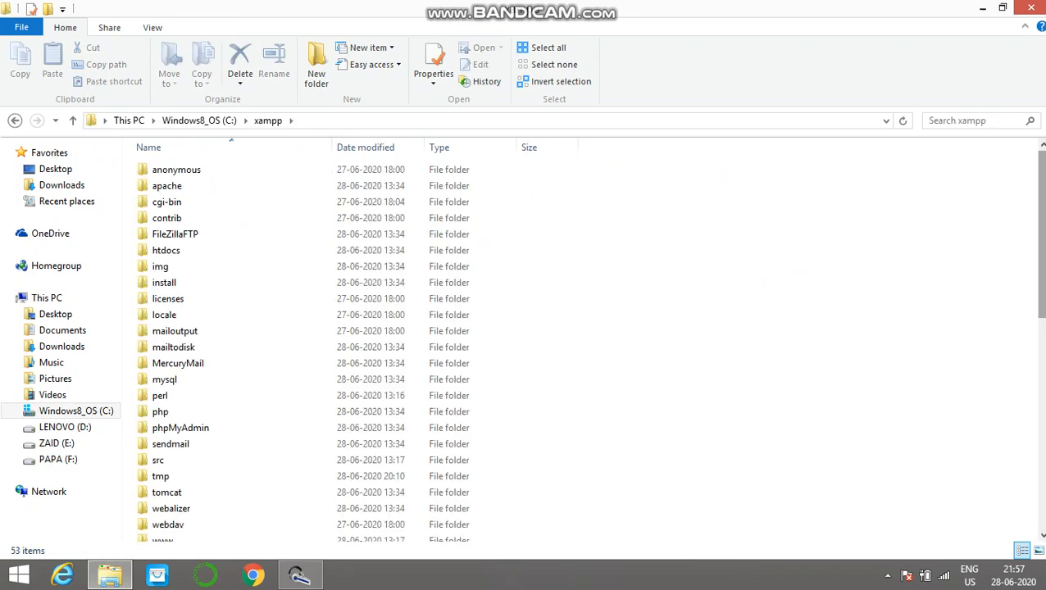
scroll(876, 230, "down", 10)
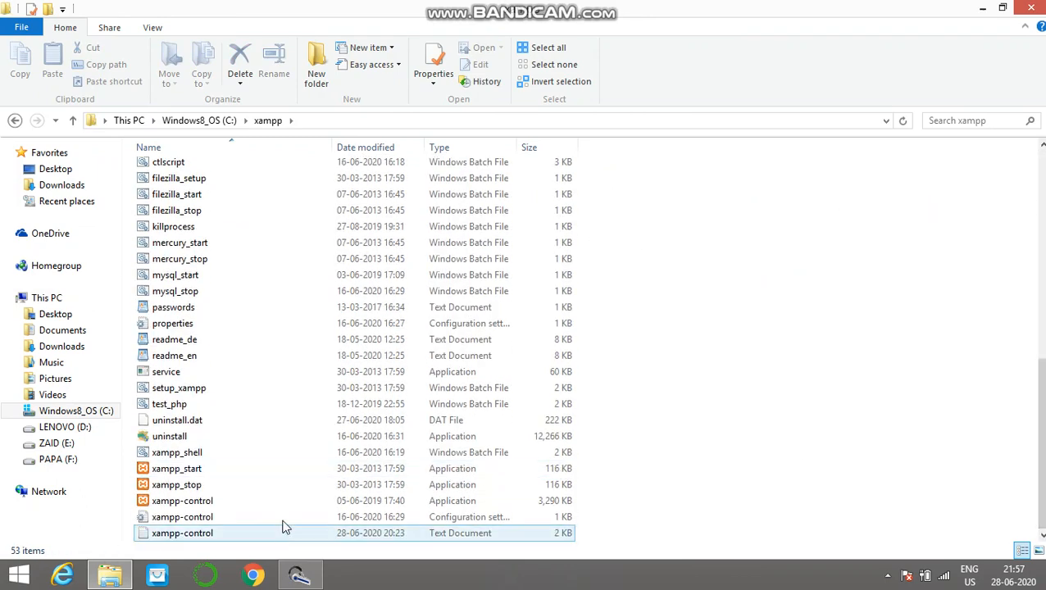
double_click(238, 501)
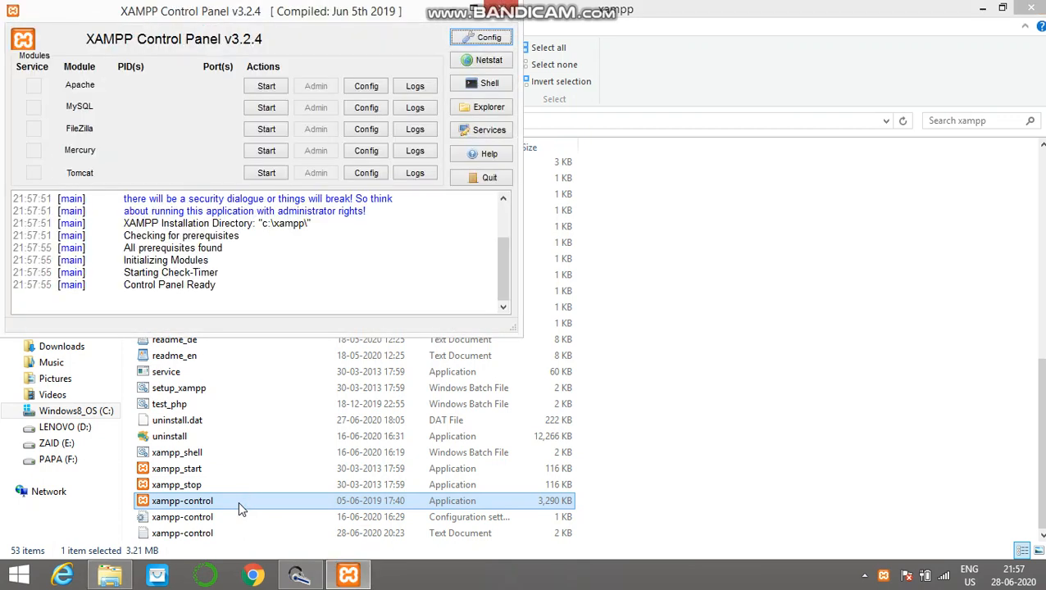
left_click(986, 8)
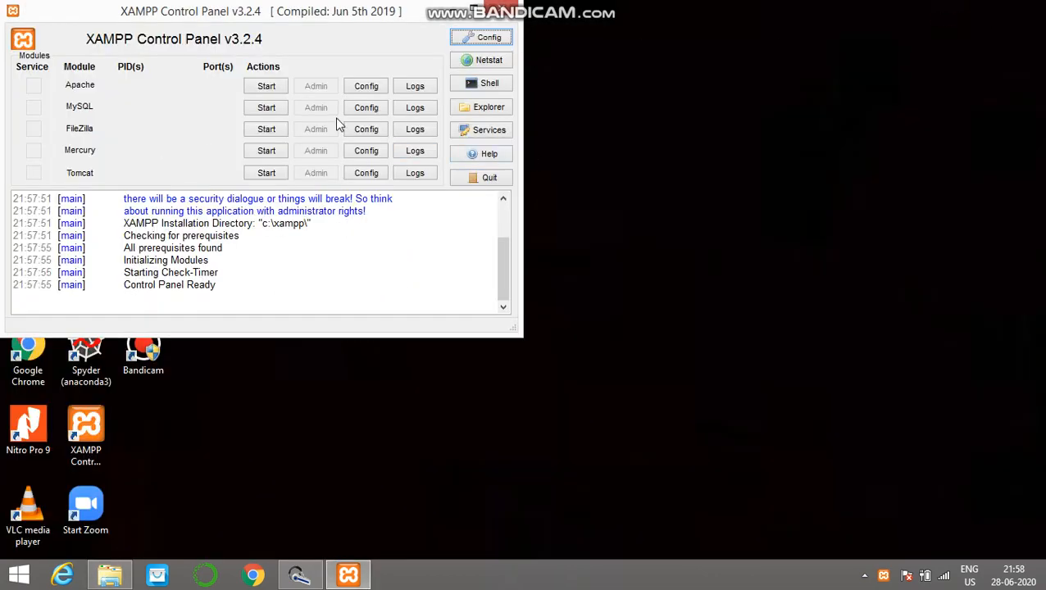
Step: Start the Apache and MySQL modules, then minimize the XAMPP Control Panel
left_click(272, 87)
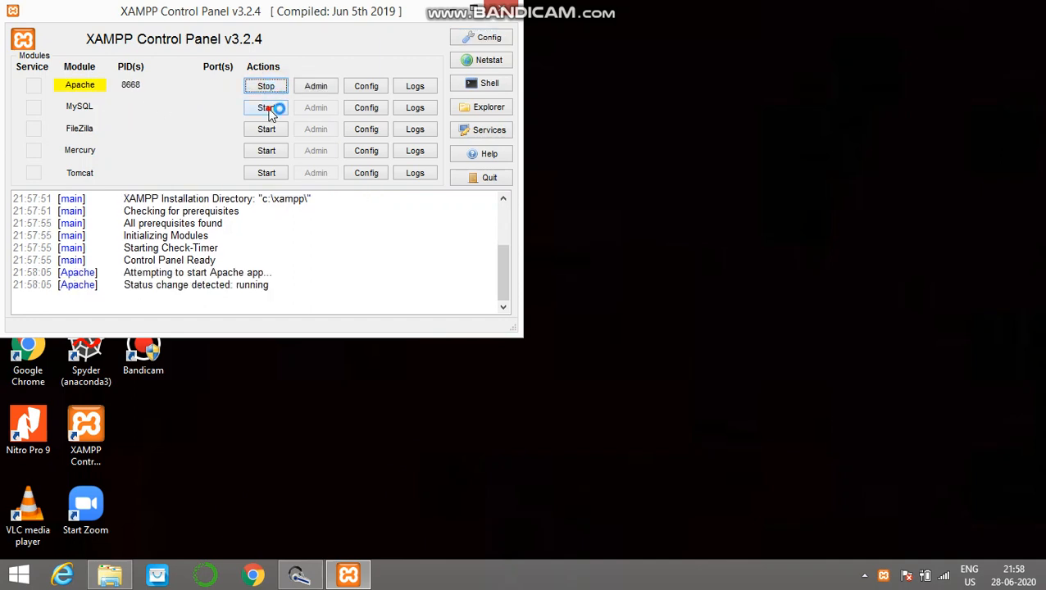
left_click(271, 110)
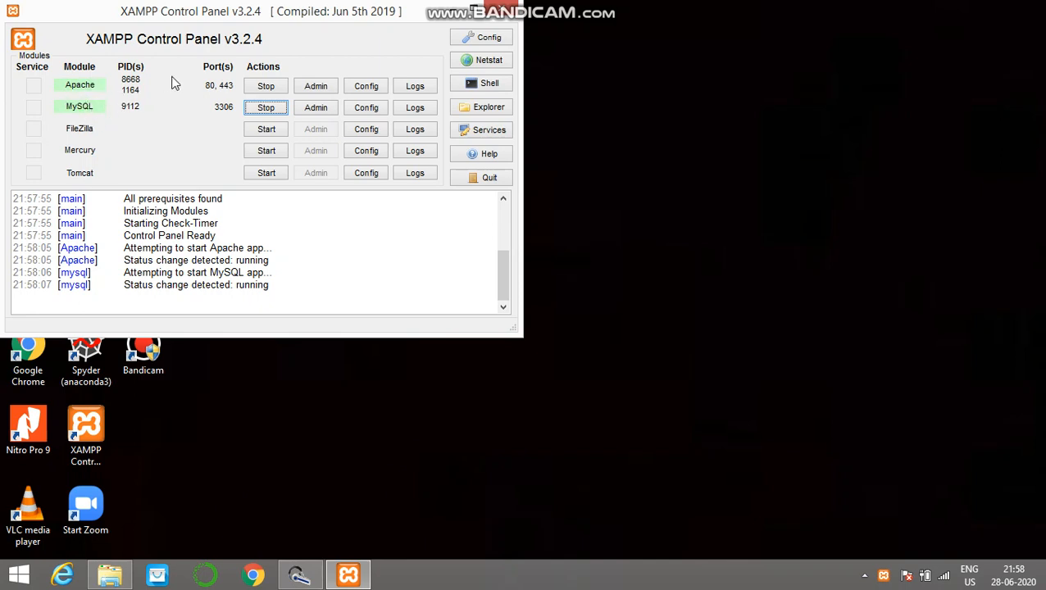
left_click(453, 11)
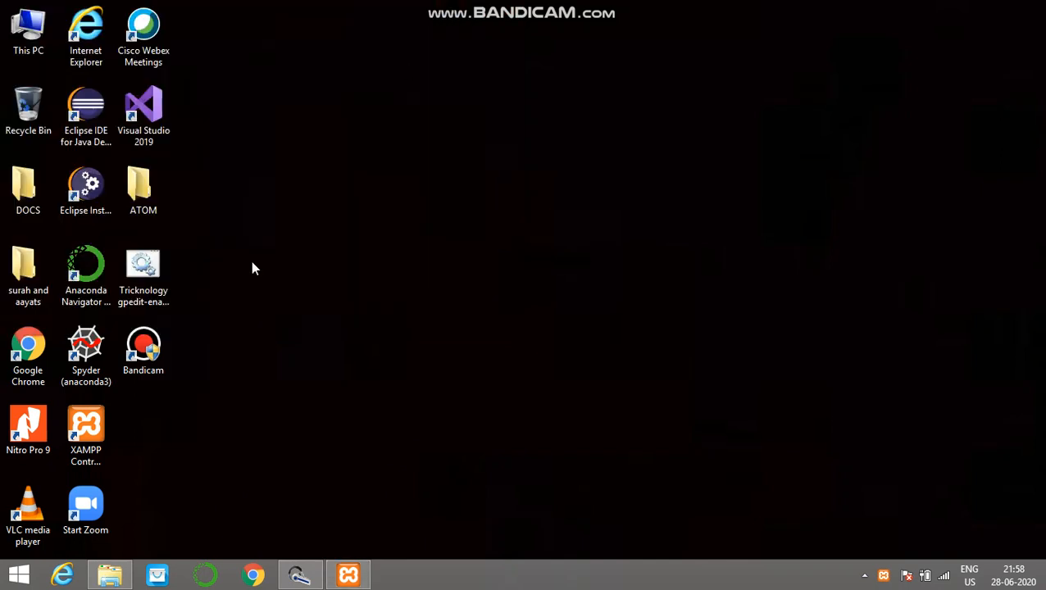
Step: Switch to Google Chrome and load the XAMPP welcome page at localhost/dashboard/
left_click(255, 575)
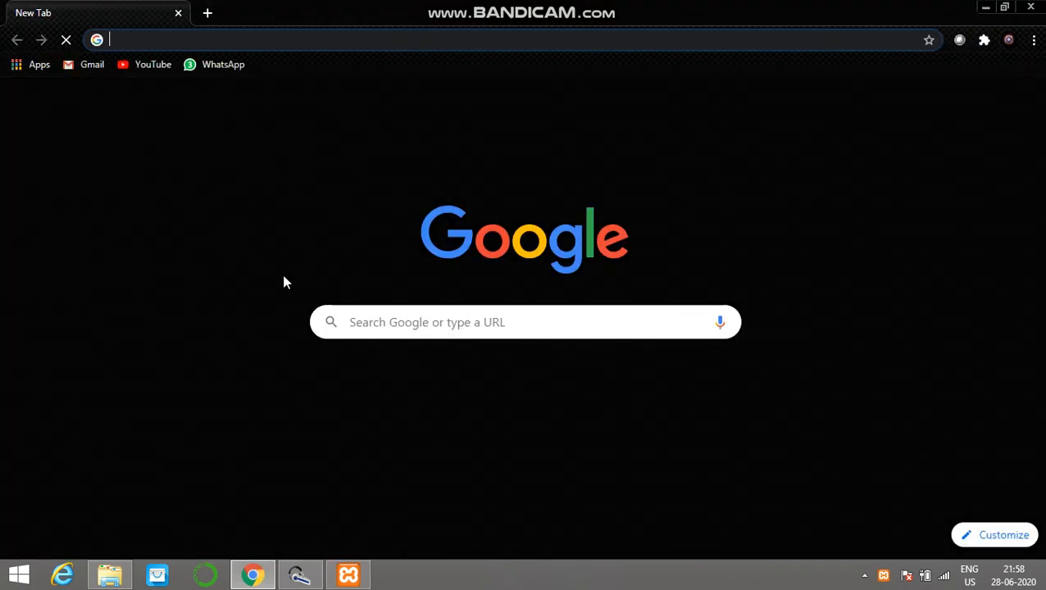
type("localh")
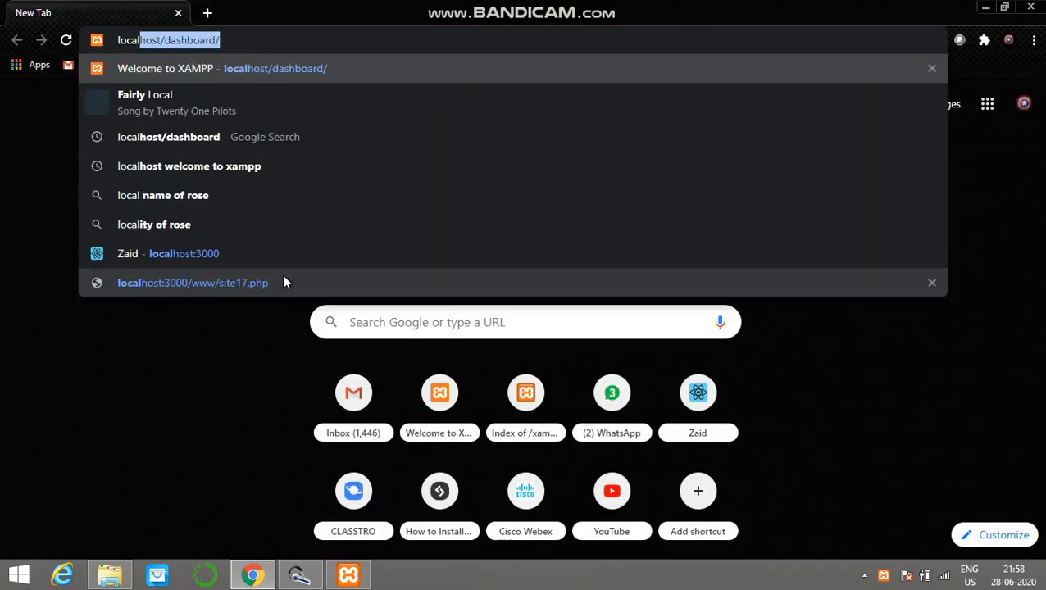
type("ost")
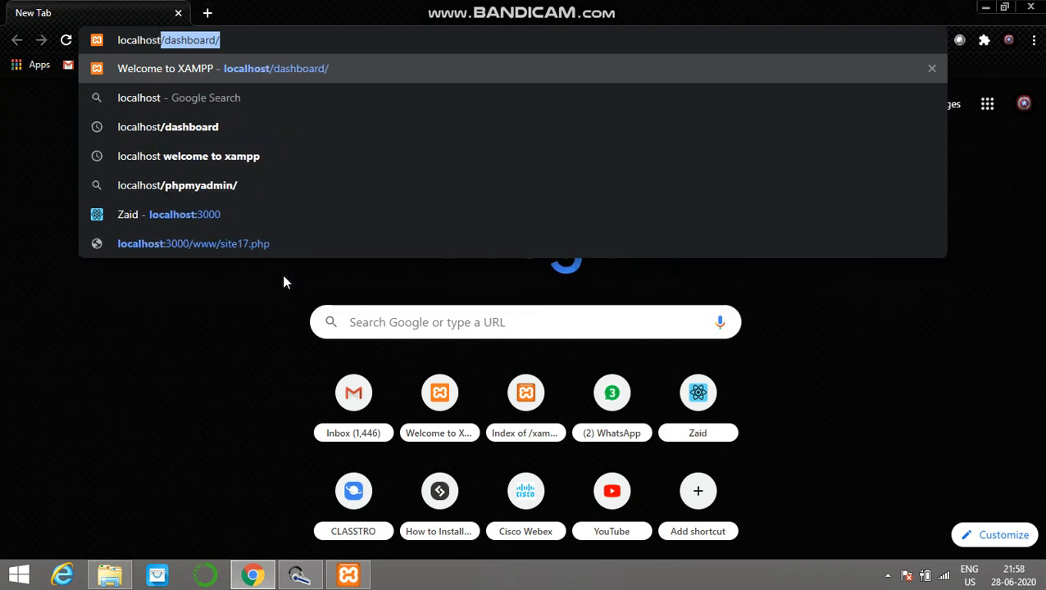
type("/")
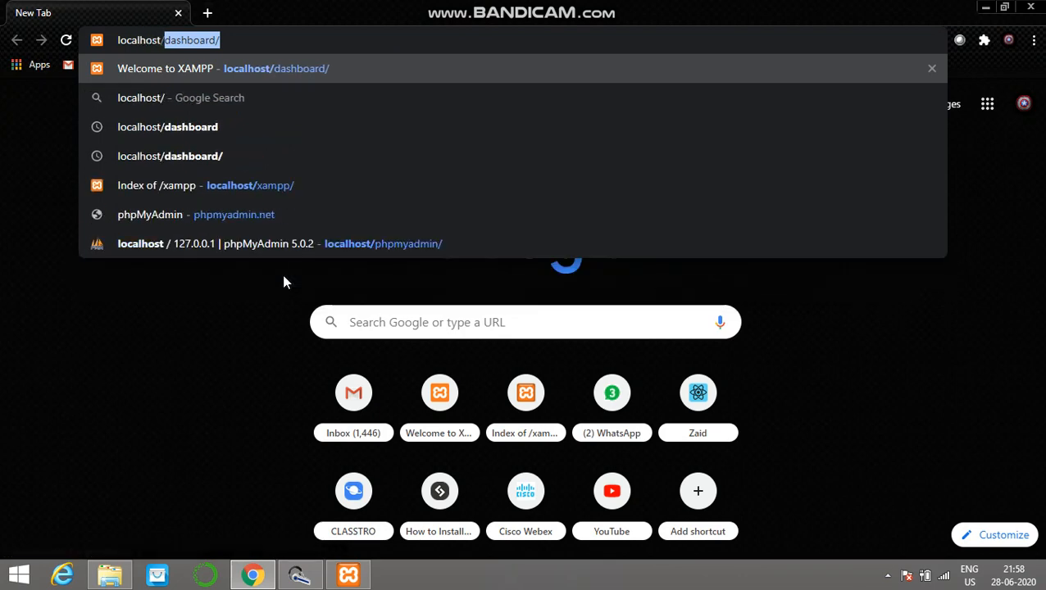
type("dashboa")
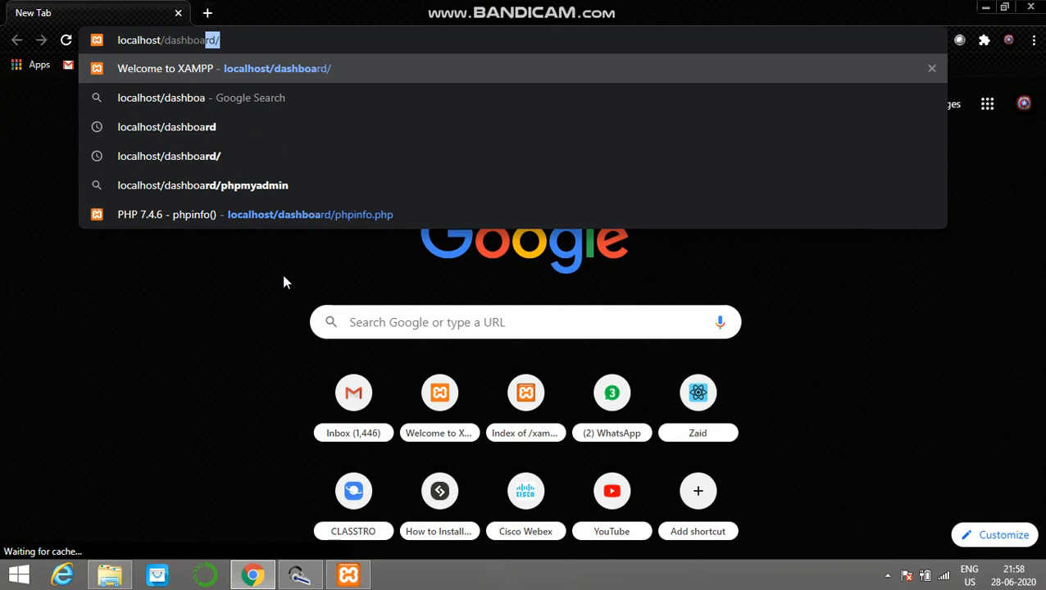
type("rd/")
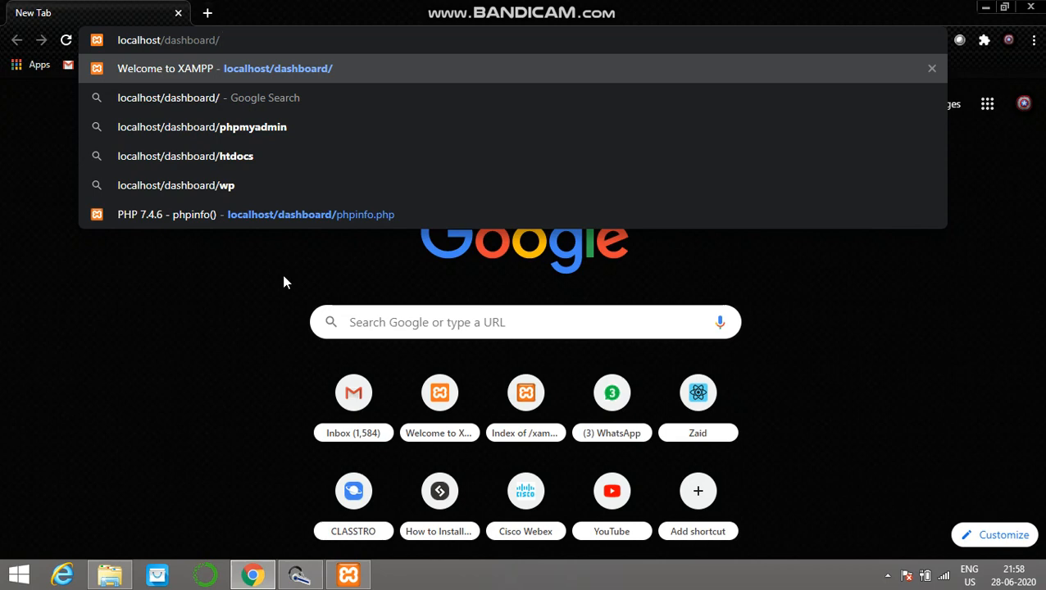
key("Return")
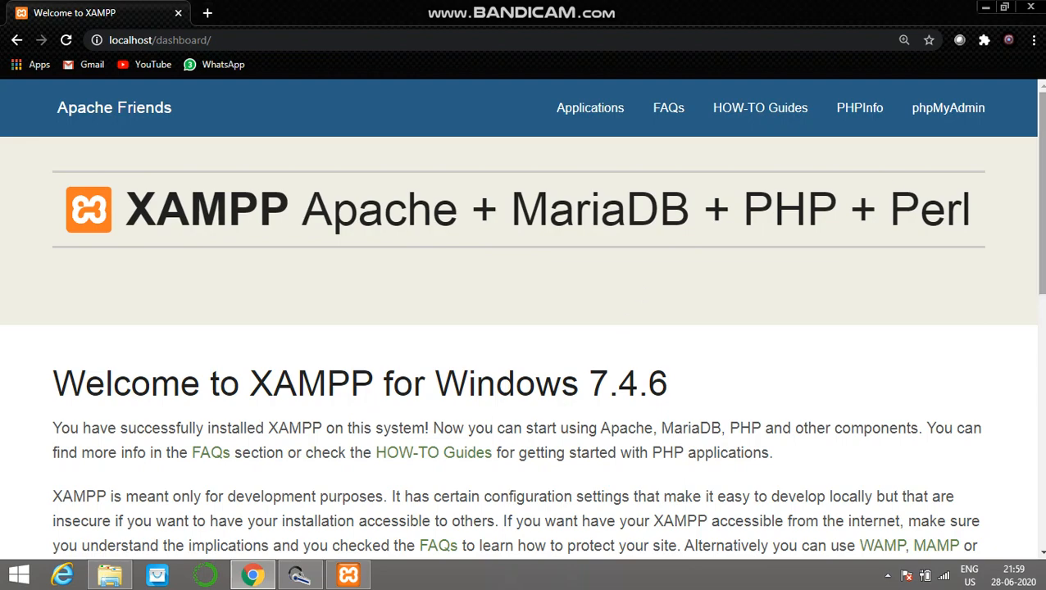
scroll(1039, 320, "down", 2)
scroll(1039, 319, "up", 3)
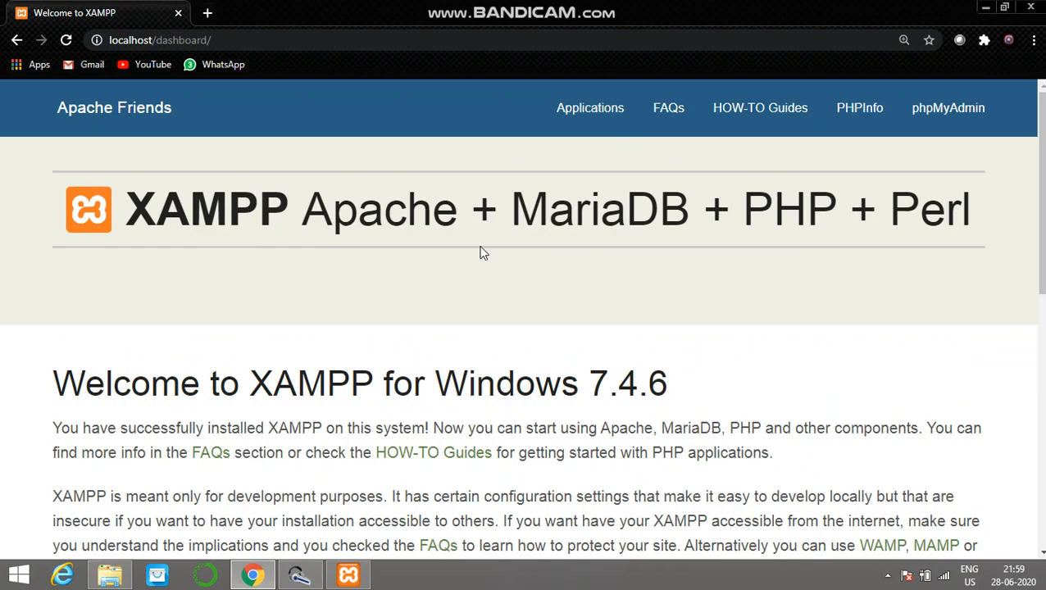
mouse_move(1041, 169)
left_mouse_down()
mouse_move(1042, 411)
mouse_move(1041, 164)
left_mouse_up()
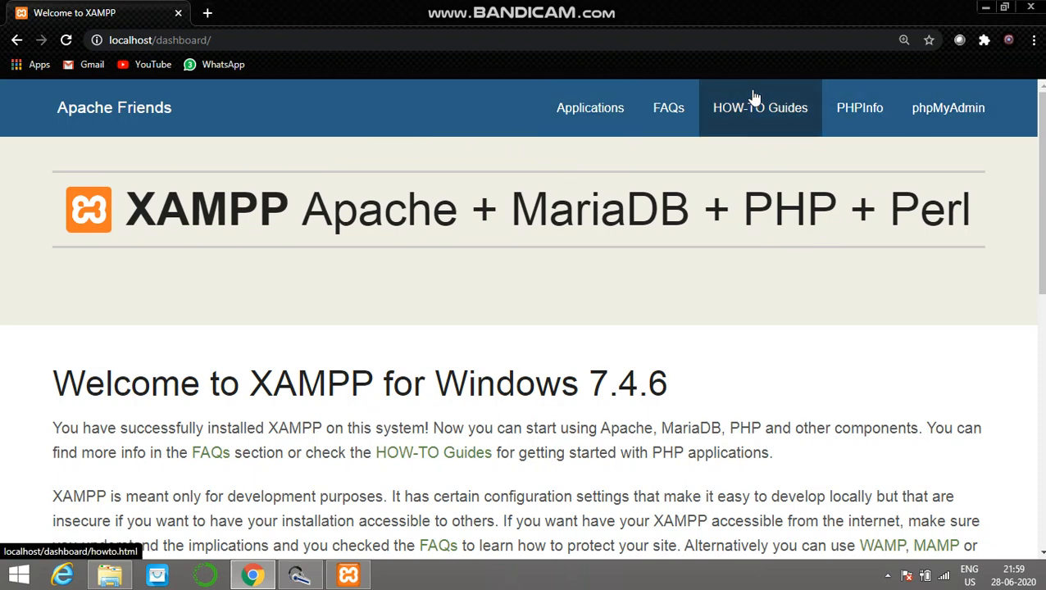
Step: Open phpMyAdmin from the XAMPP dashboard and bring up the server-level SQL query editor
left_click(964, 114)
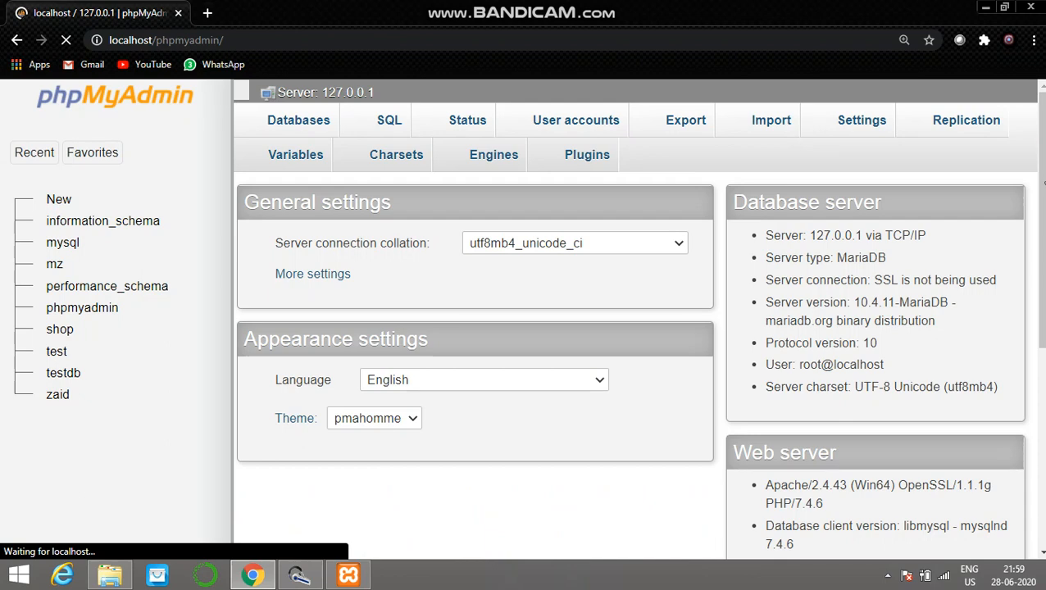
scroll(983, 114, "down", 1)
scroll(637, 319, "down", 3)
scroll(638, 318, "up", 4)
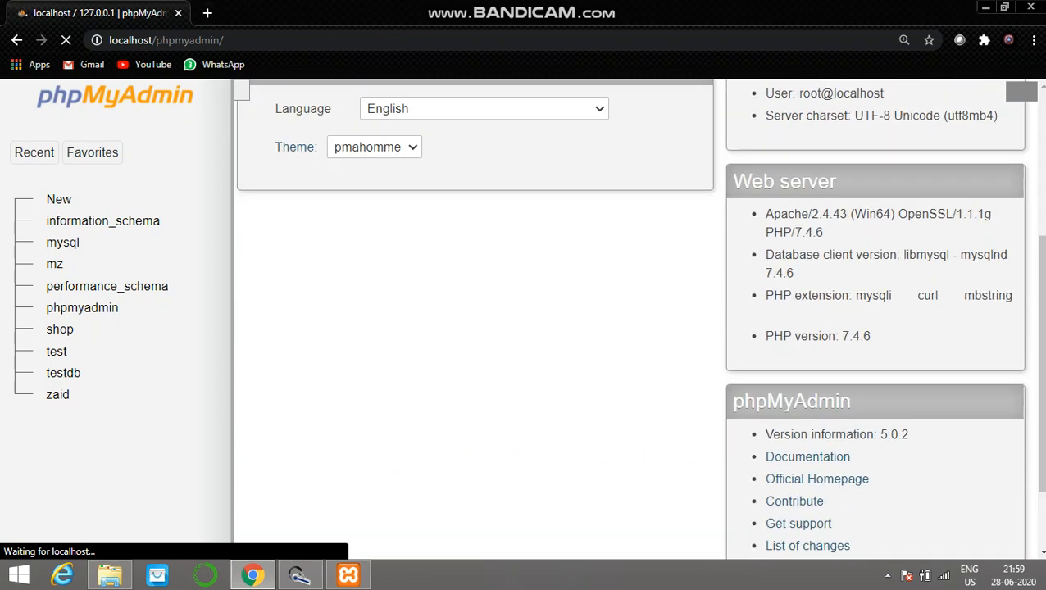
scroll(227, 145, "down", 1)
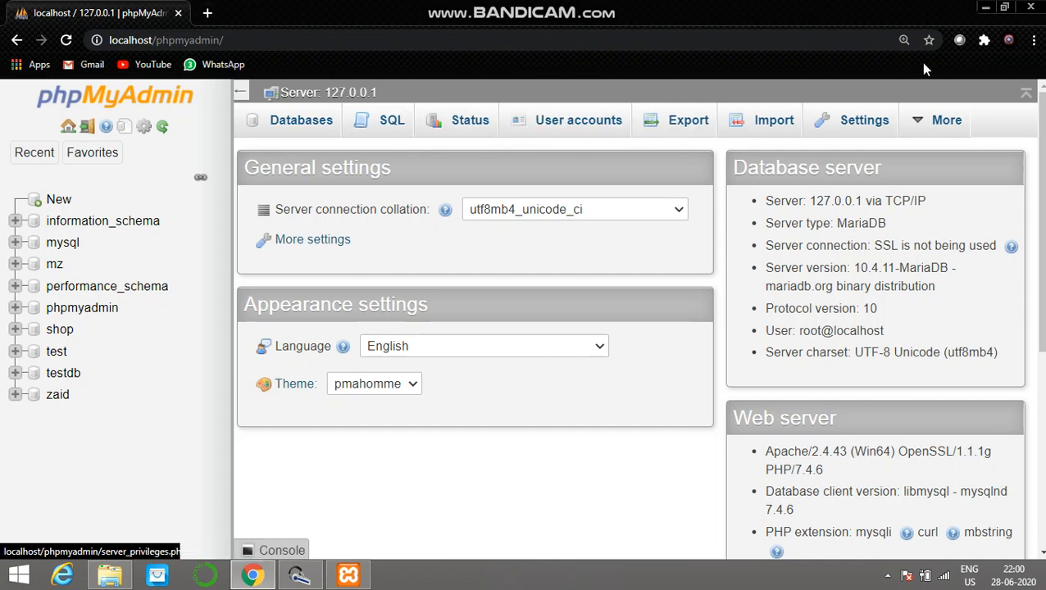
left_click(366, 124)
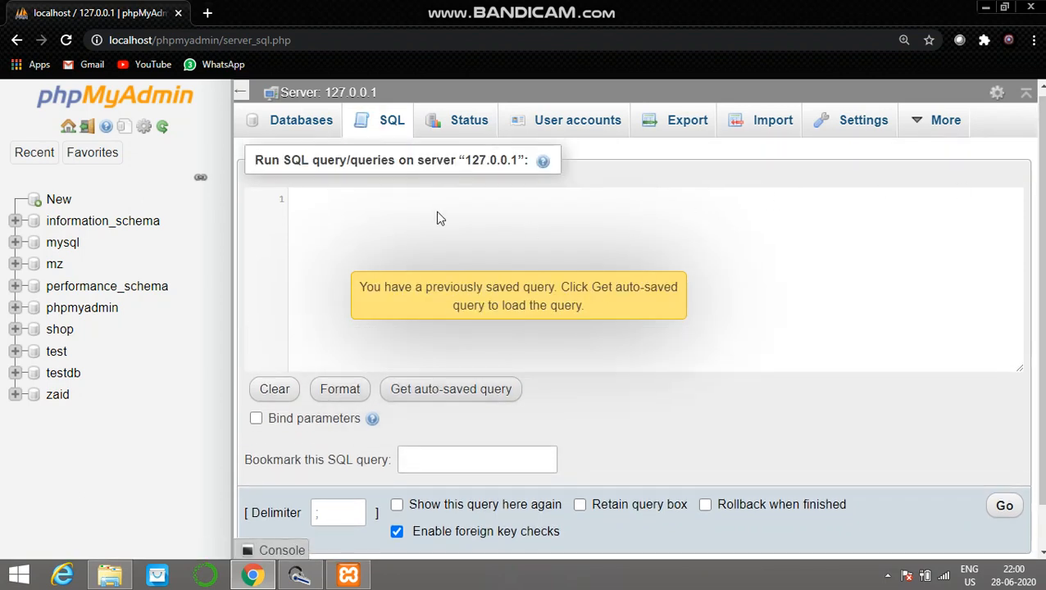
left_click(810, 315)
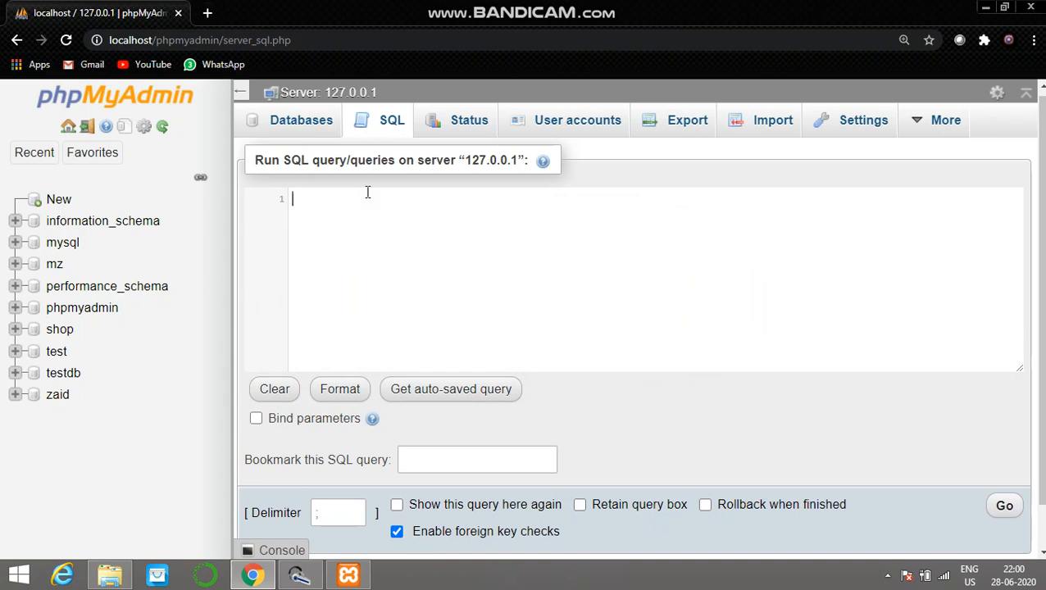
type("show")
key("BackSpace")
key("BackSpace")
key("BackSpace")
key("BackSpace")
type("s")
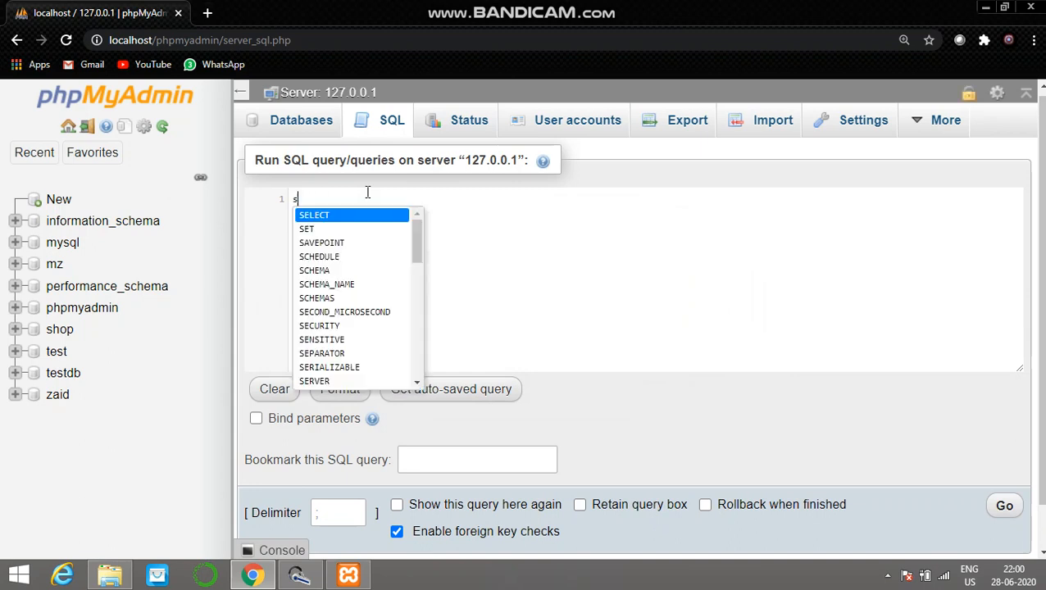
type("ho")
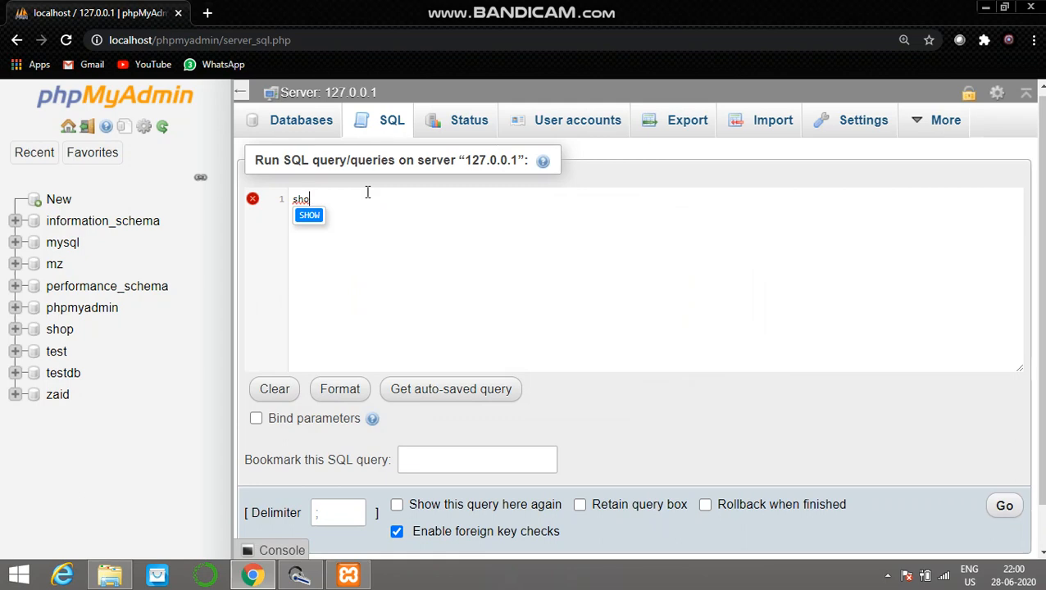
key("BackSpace")
key("BackSpace")
key("BackSpace")
Step: Write the query SHOW DATABASES; in the SQL editor, run it on the server and review the result
type("sho")
key("Return")
type("databas")
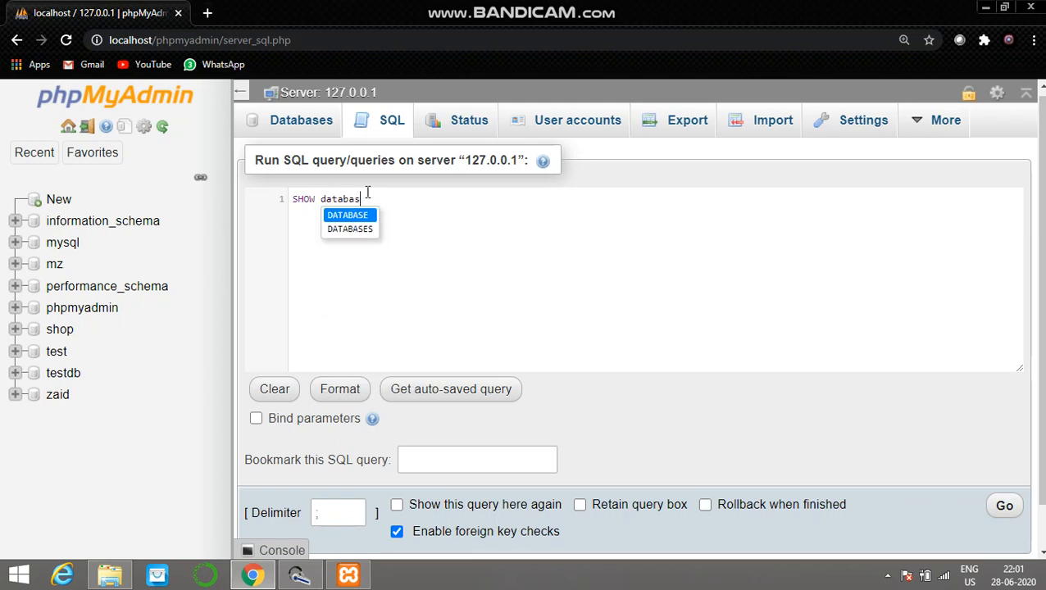
key("Down")
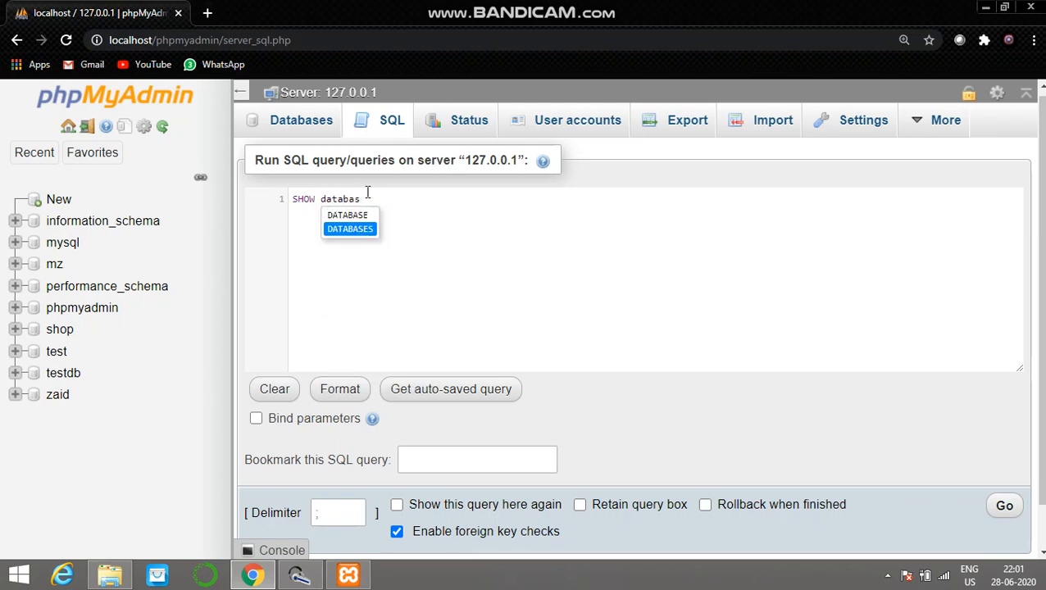
key("Return")
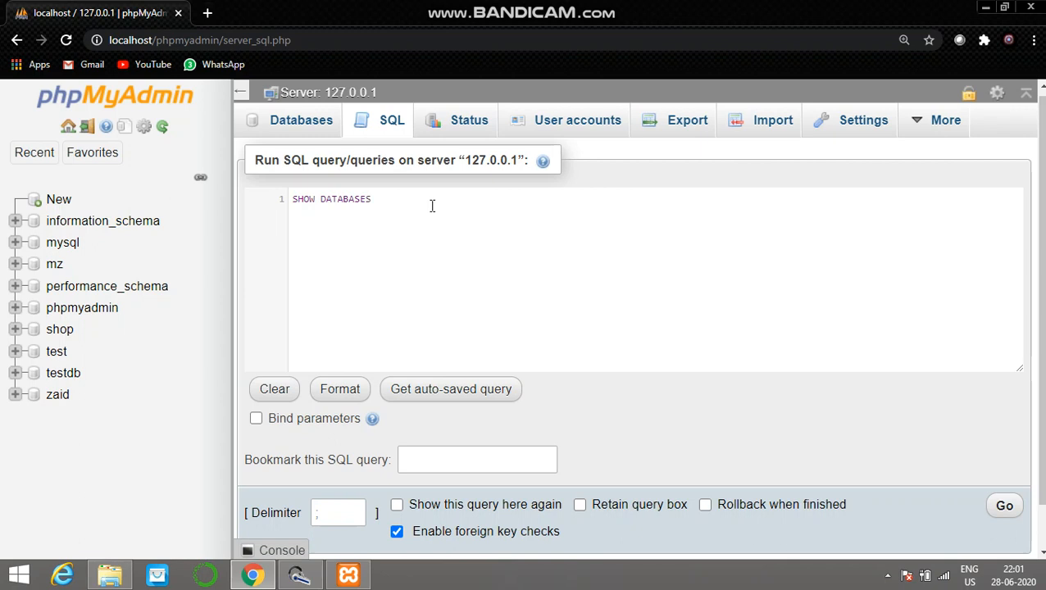
type(";")
key("Return")
left_click(1005, 506)
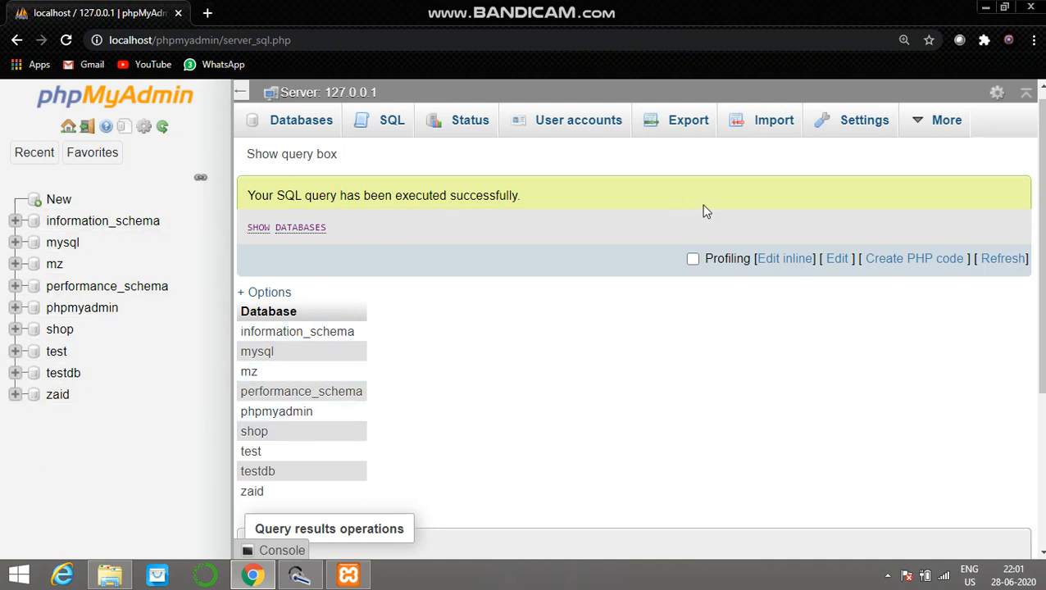
scroll(633, 328, "down", 2)
scroll(632, 327, "up", 2)
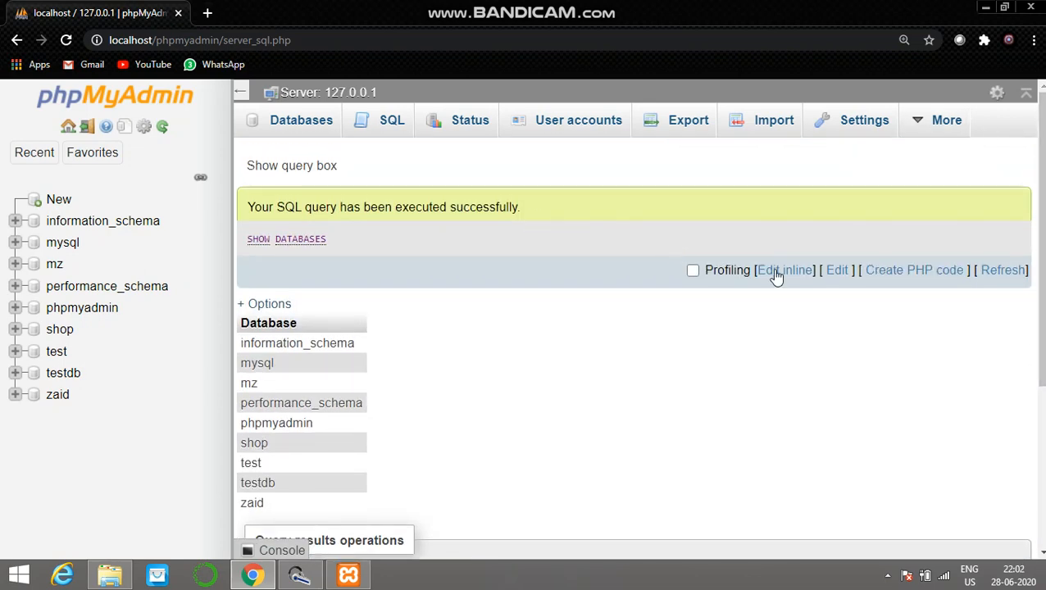
Step: Reopen the executed SHOW DATABASES query for editing and delete its text, leaving the editor empty
left_click(837, 272)
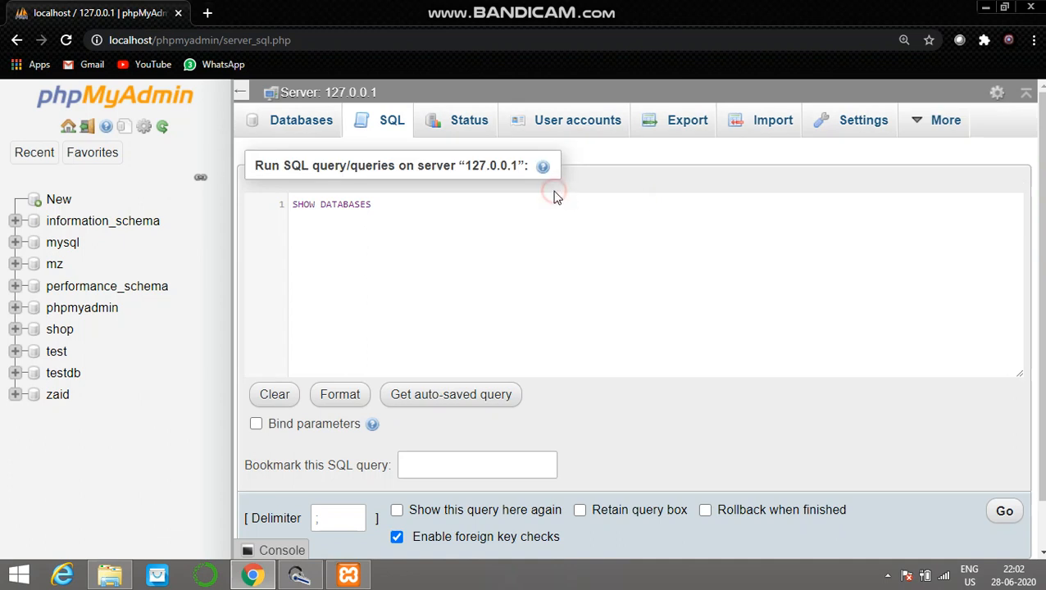
key("ctrl+a")
key("BackSpace")
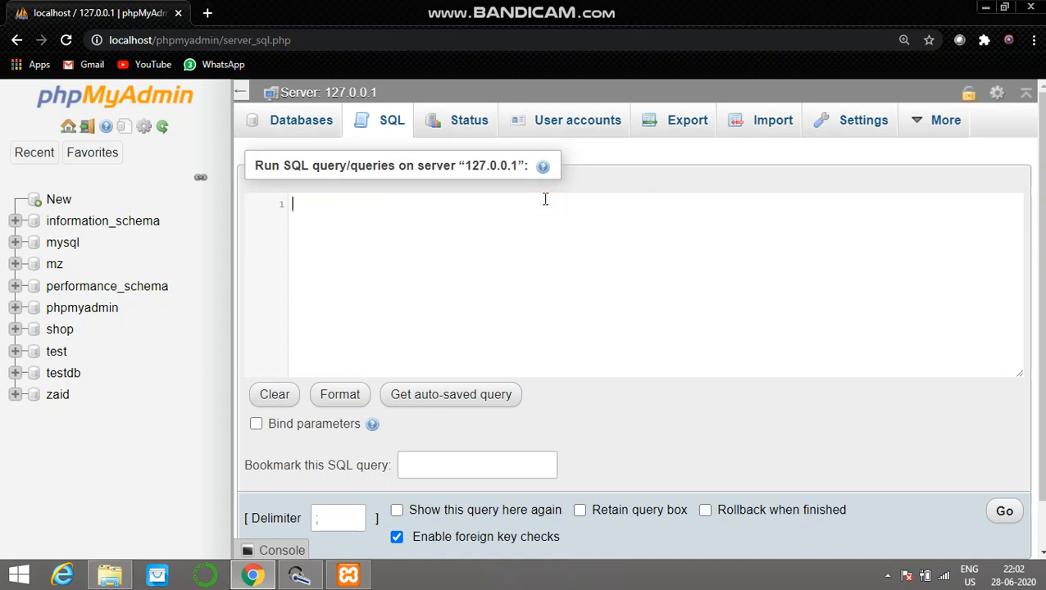
Step: Leave the browser, open This PC in a maximized File Explorer window and look through the xampp folder on the C: drive
left_click(984, 7)
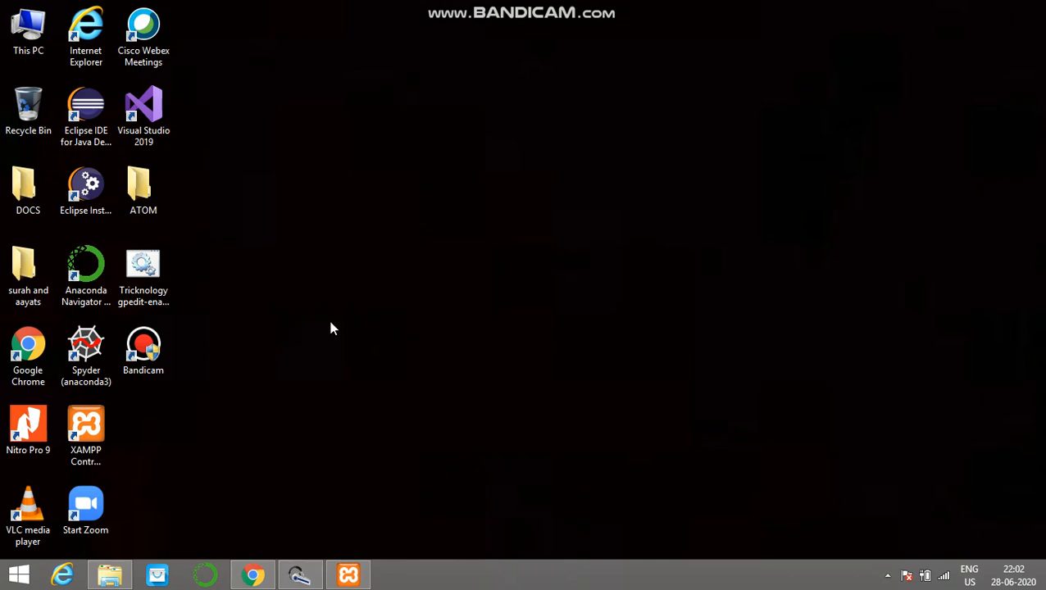
double_click(37, 27)
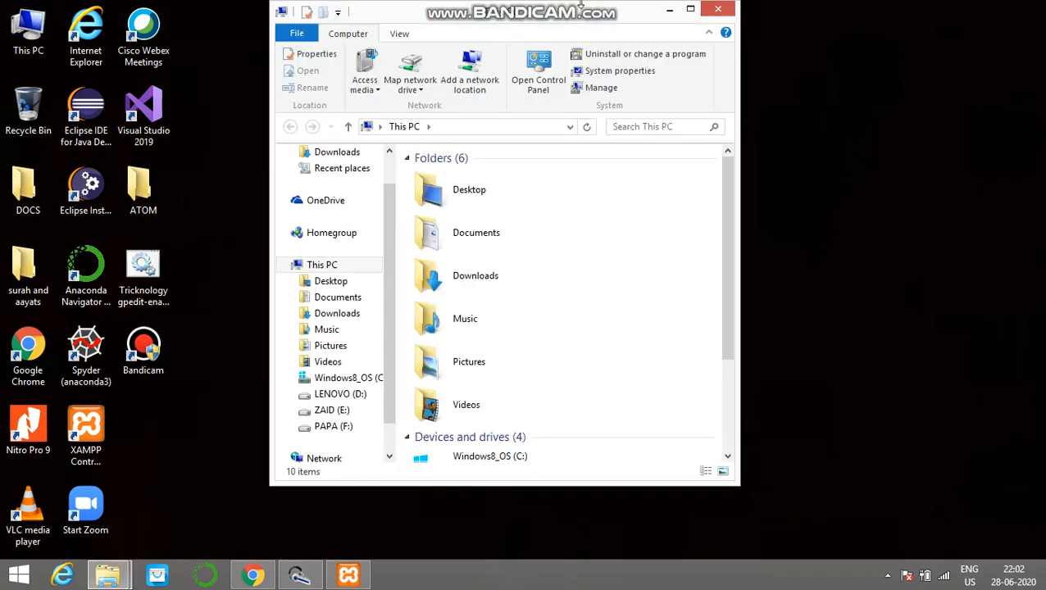
left_click(691, 9)
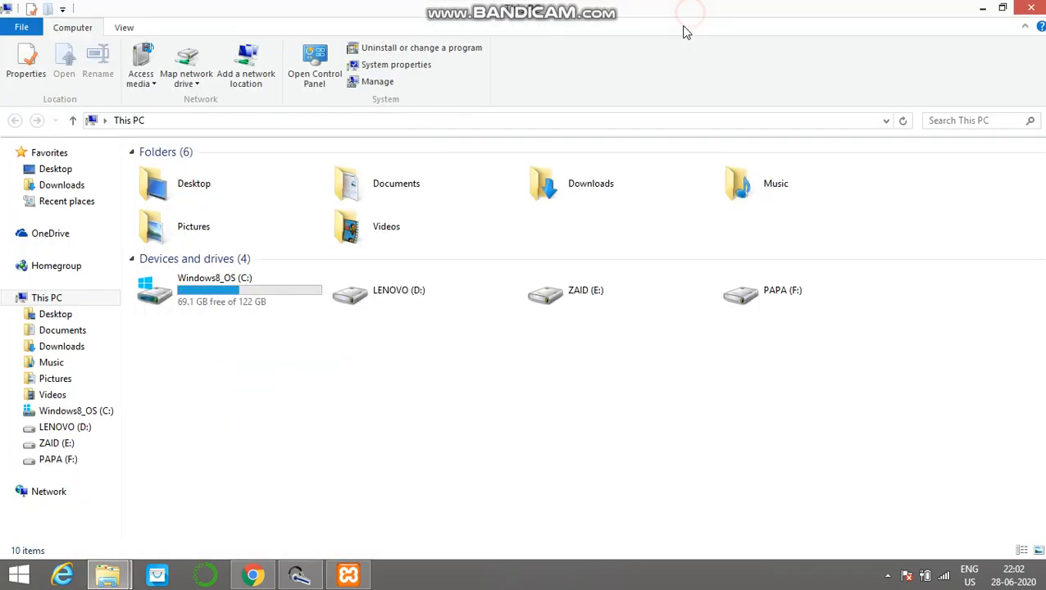
double_click(252, 295)
double_click(269, 287)
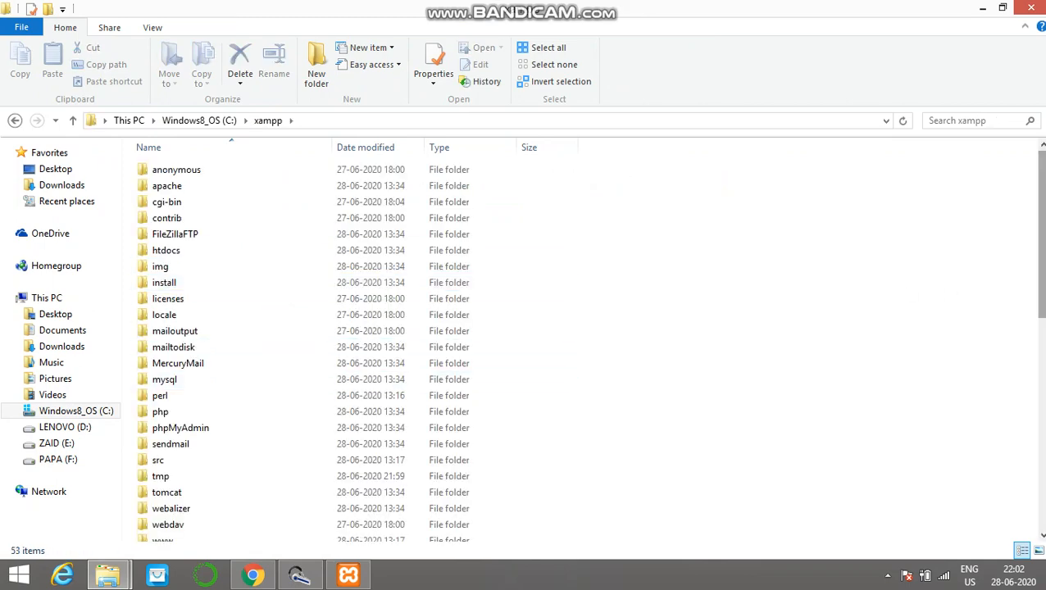
scroll(889, 239, "down", 5)
scroll(890, 239, "up", 5)
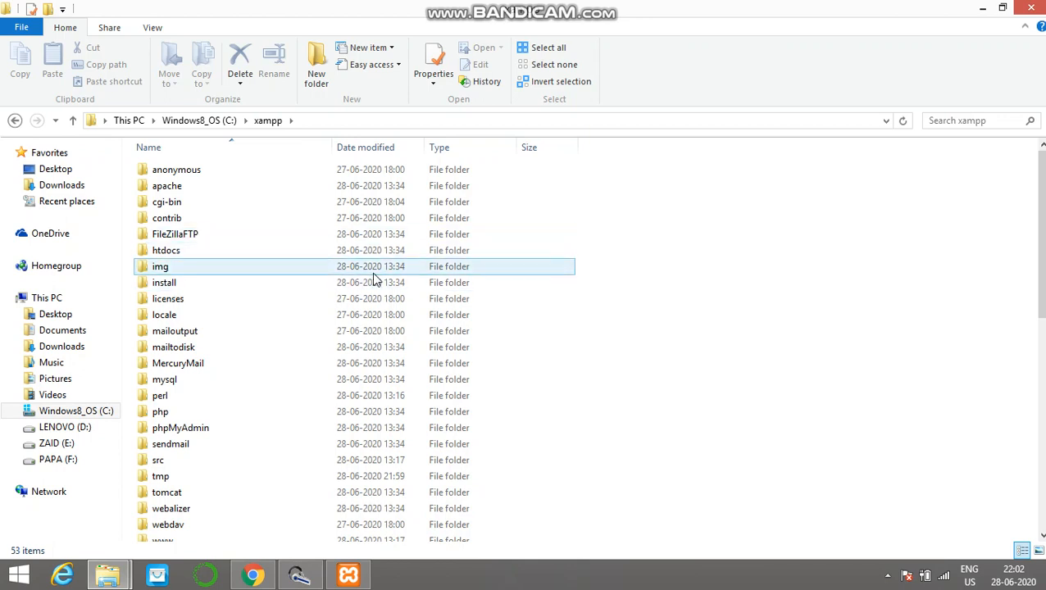
Step: Open the bin folder inside xampp's mysql folder and select the mysql application among its files
left_click(391, 382)
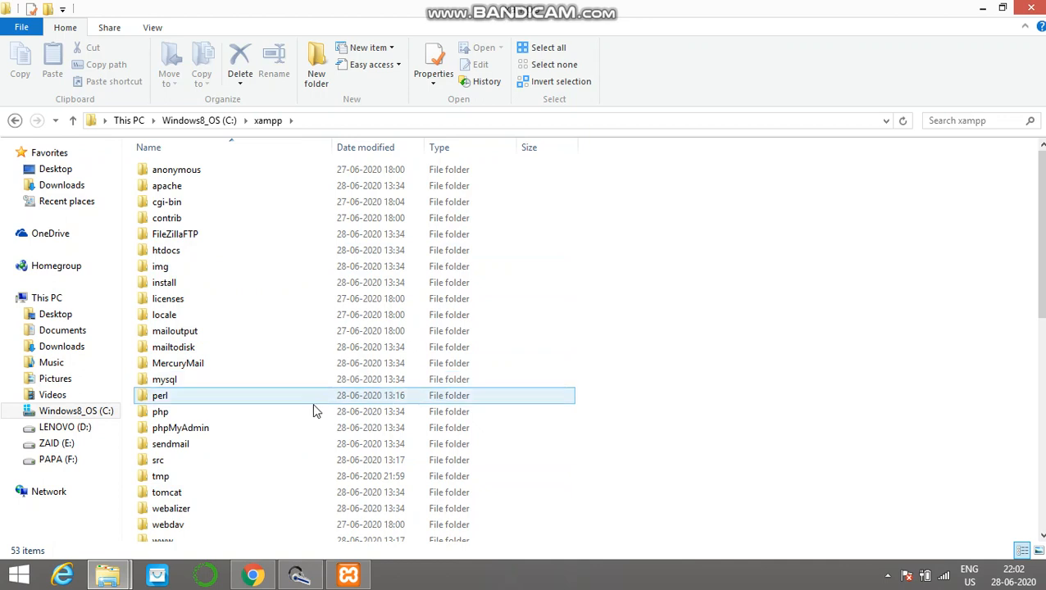
double_click(251, 383)
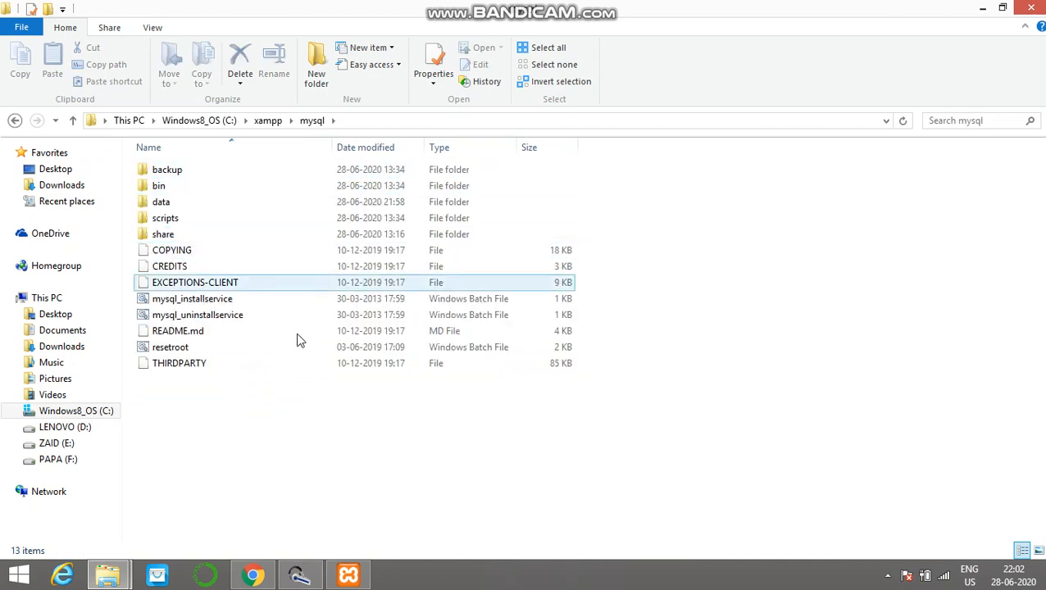
left_click(238, 218)
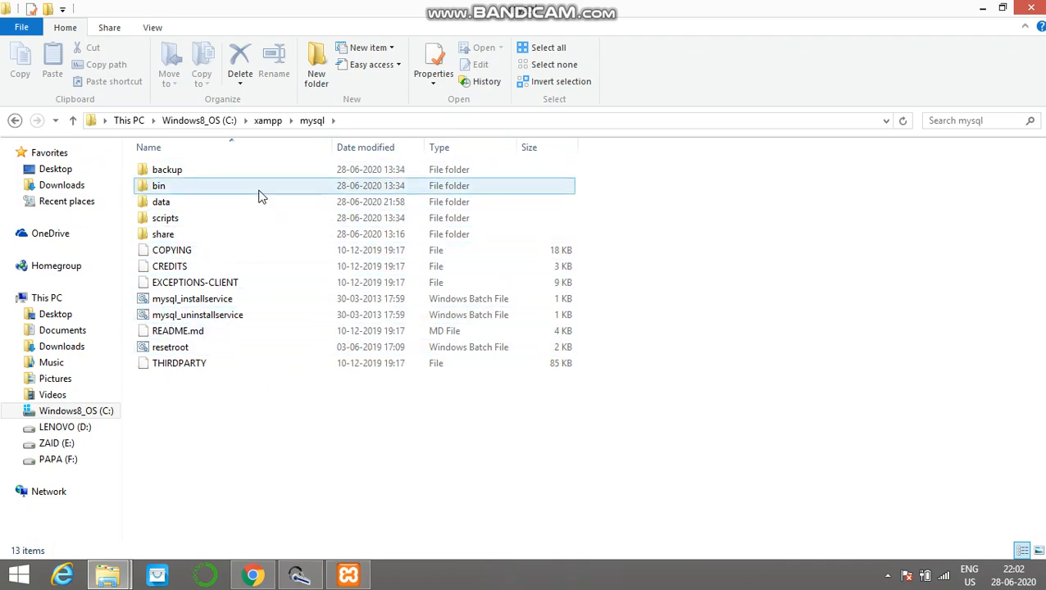
double_click(257, 193)
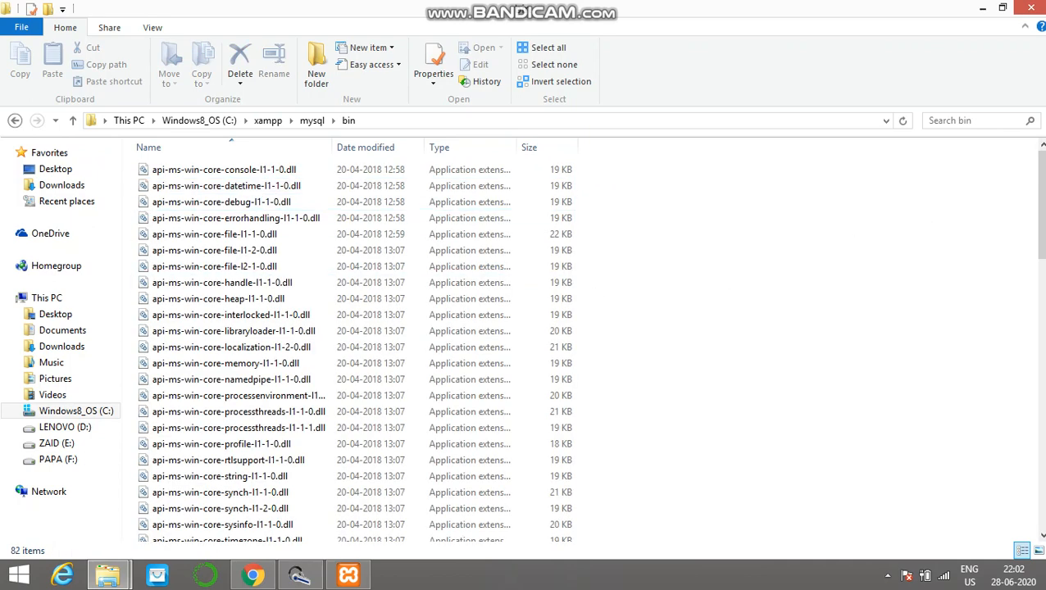
left_click_drag(1042, 199, 1041, 467)
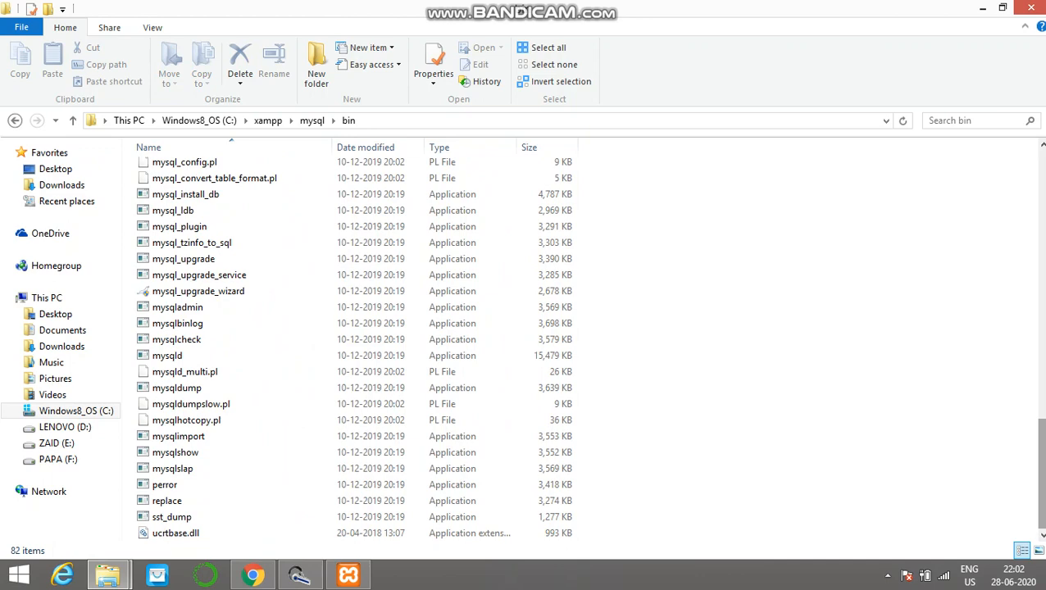
left_click_drag(1042, 468, 1042, 407)
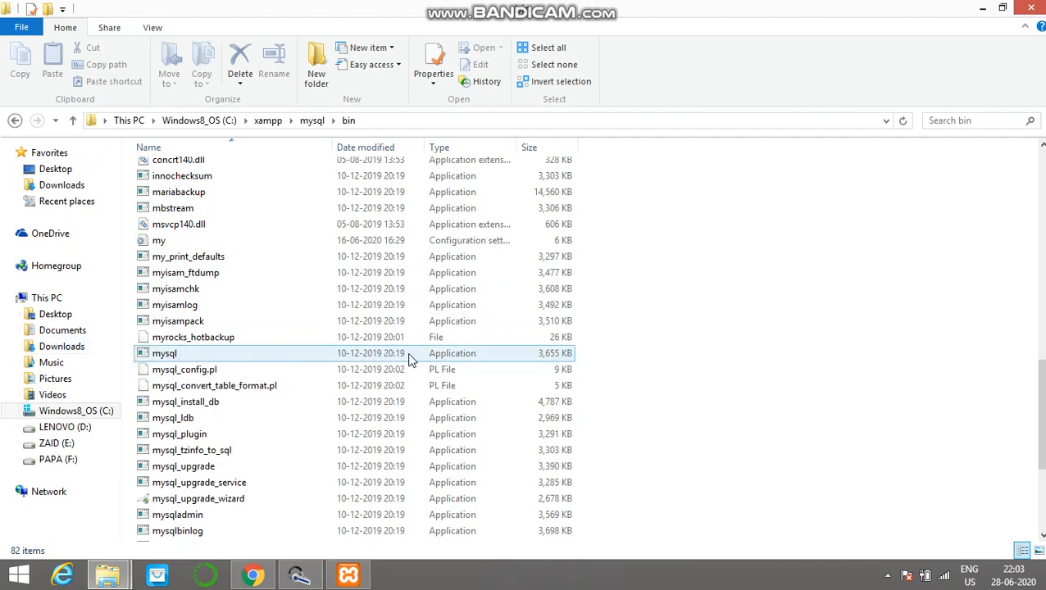
left_click(250, 354)
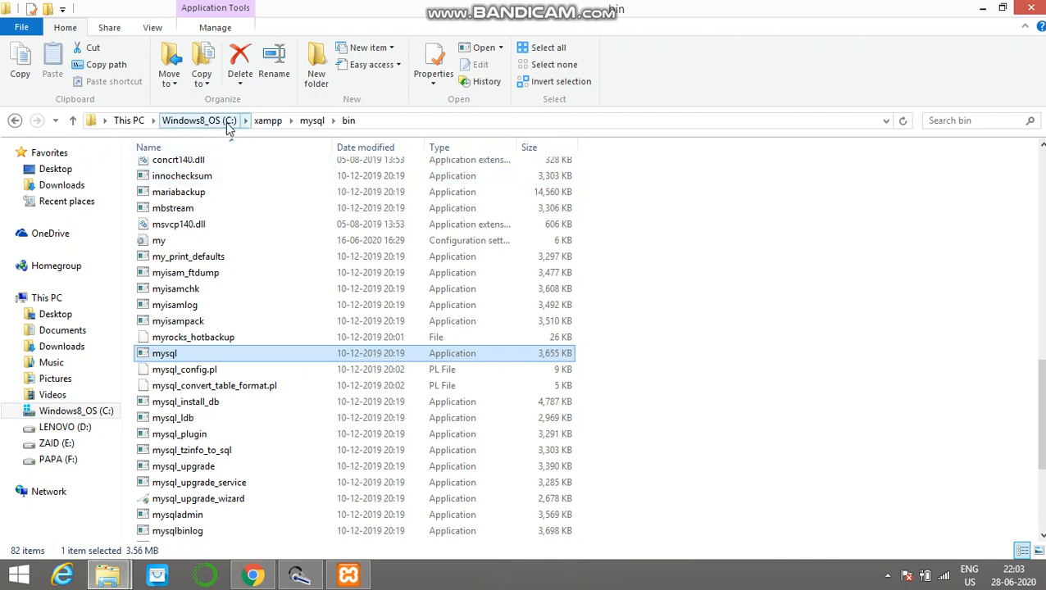
Step: Launch Command Prompt with cmd, enlarge its window and change to the drive root with cd \
left_click(980, 9)
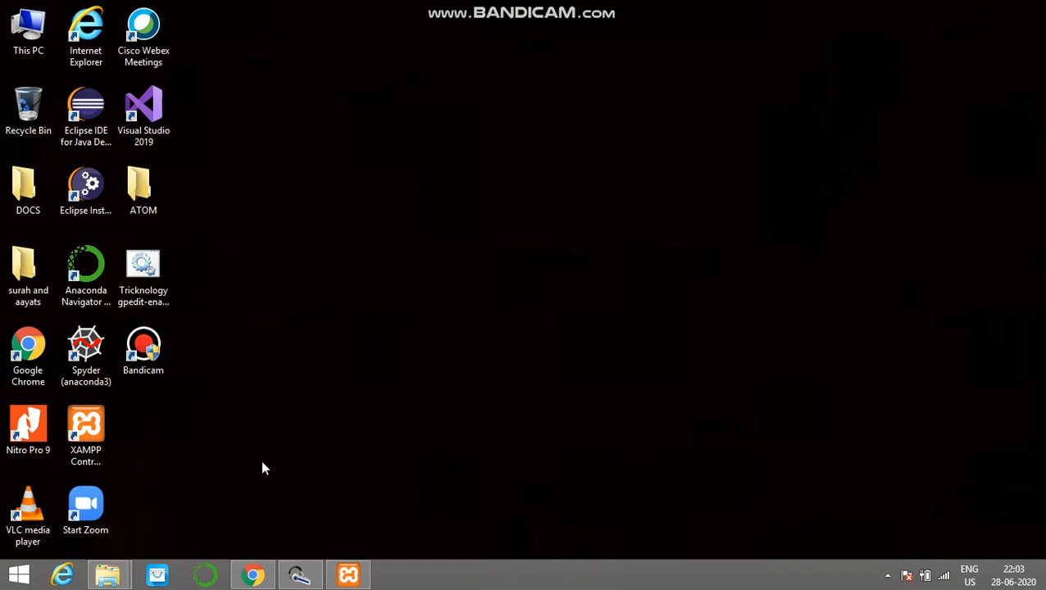
key("super+r")
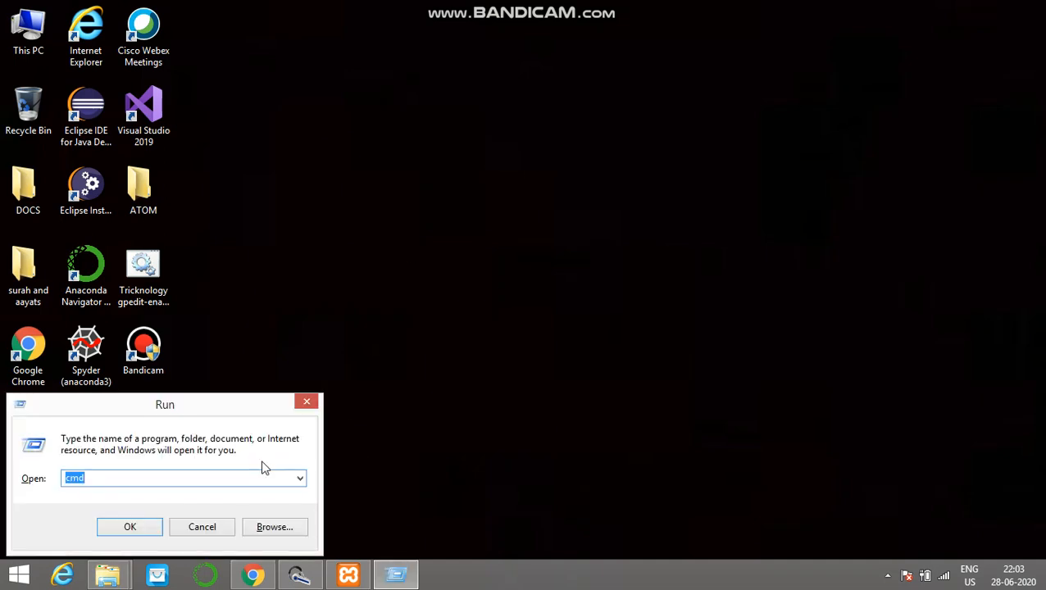
key("BackSpace")
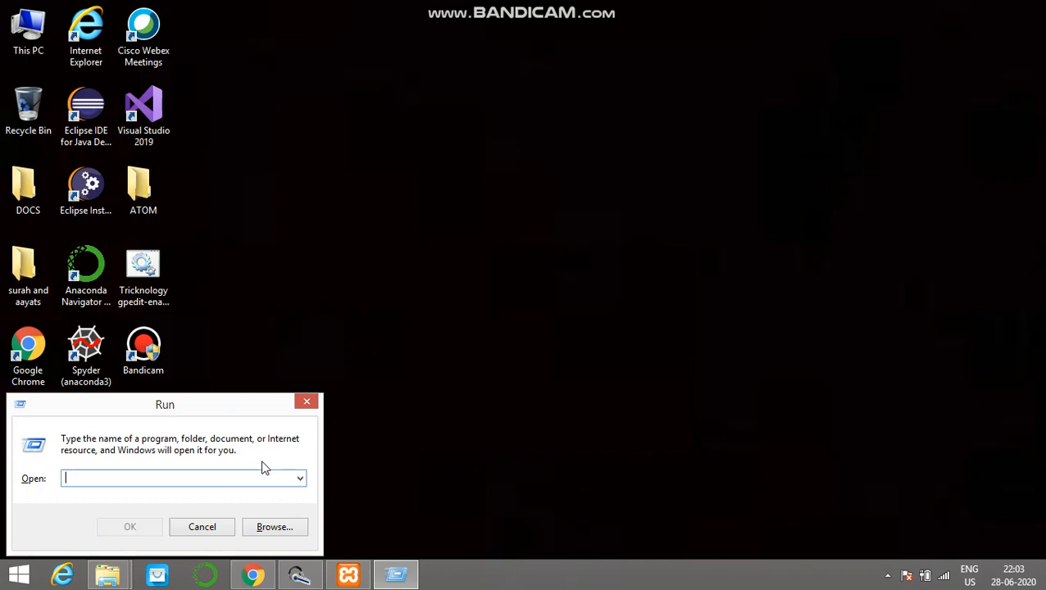
type("cmd")
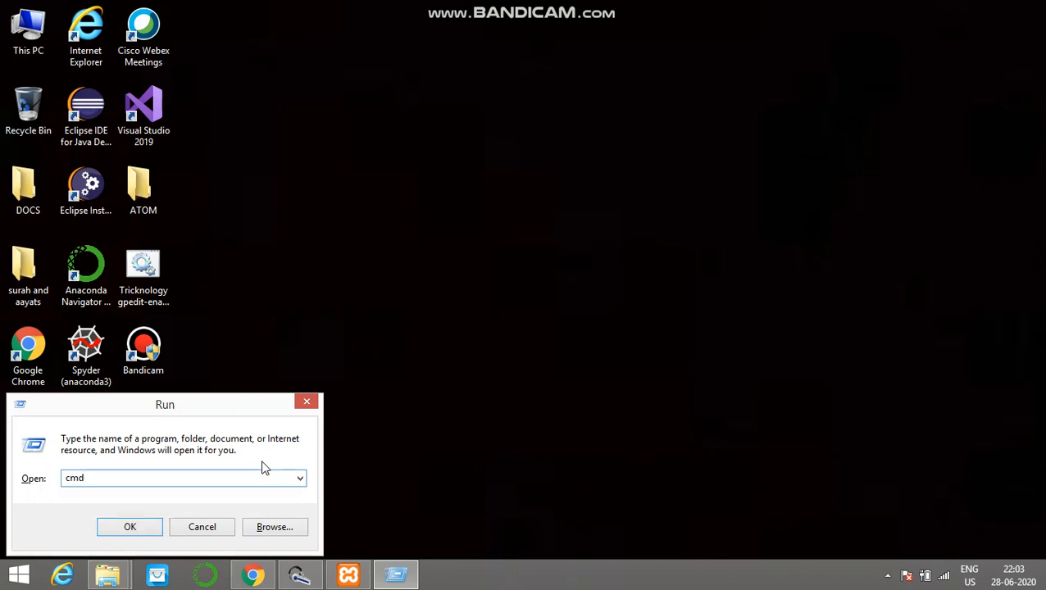
key("Return")
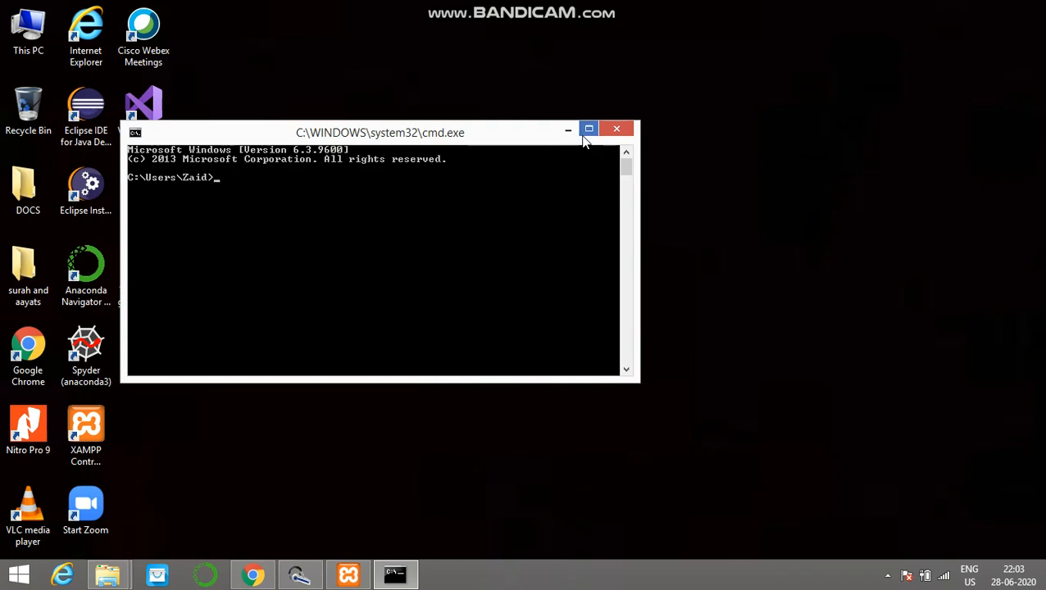
left_click(587, 129)
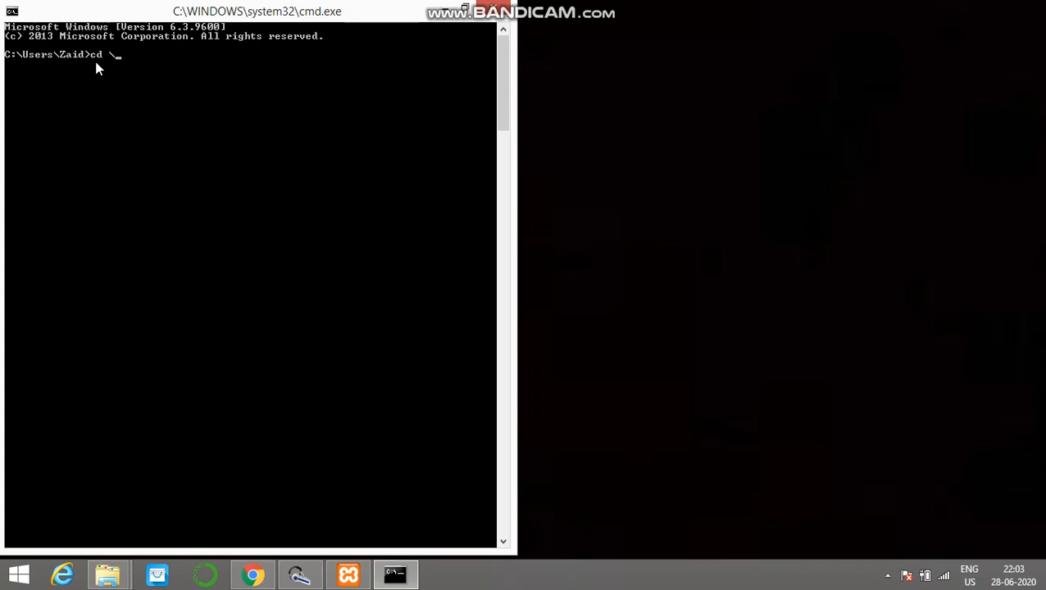
key("Return")
Step: Switch to the xampp File Explorer window, show the C: drive's contents and place the restored window beside the Command Prompt
mouse_move(111, 572)
left_click(133, 518)
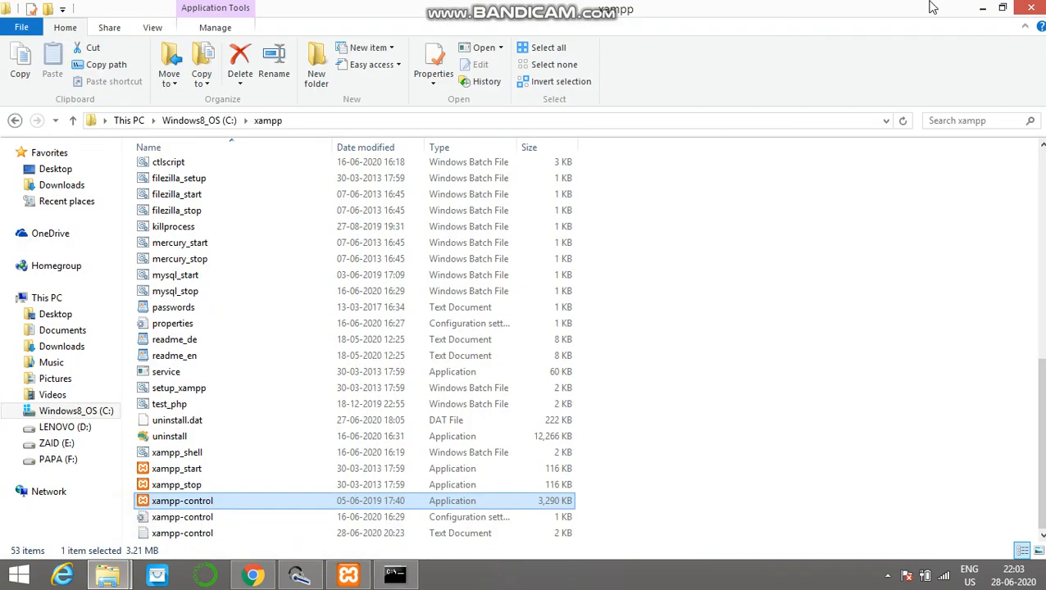
left_click(128, 120)
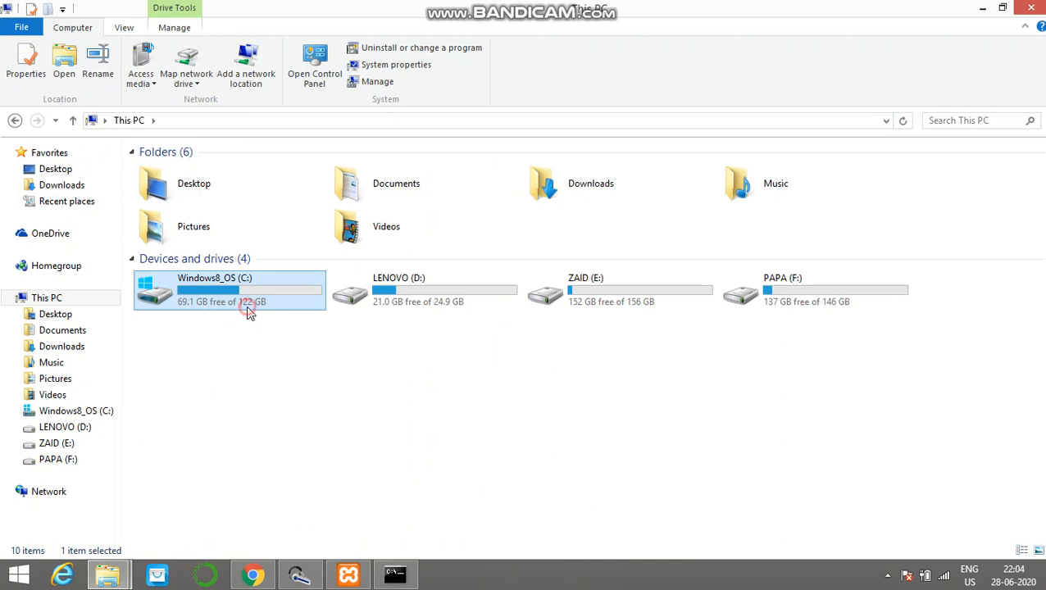
double_click(249, 309)
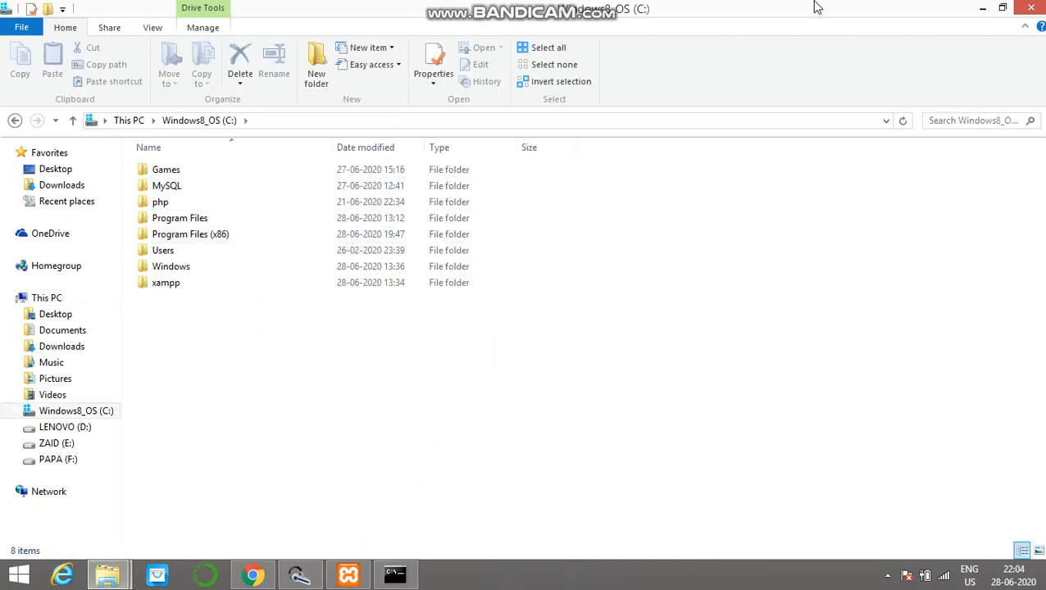
double_click(949, 7)
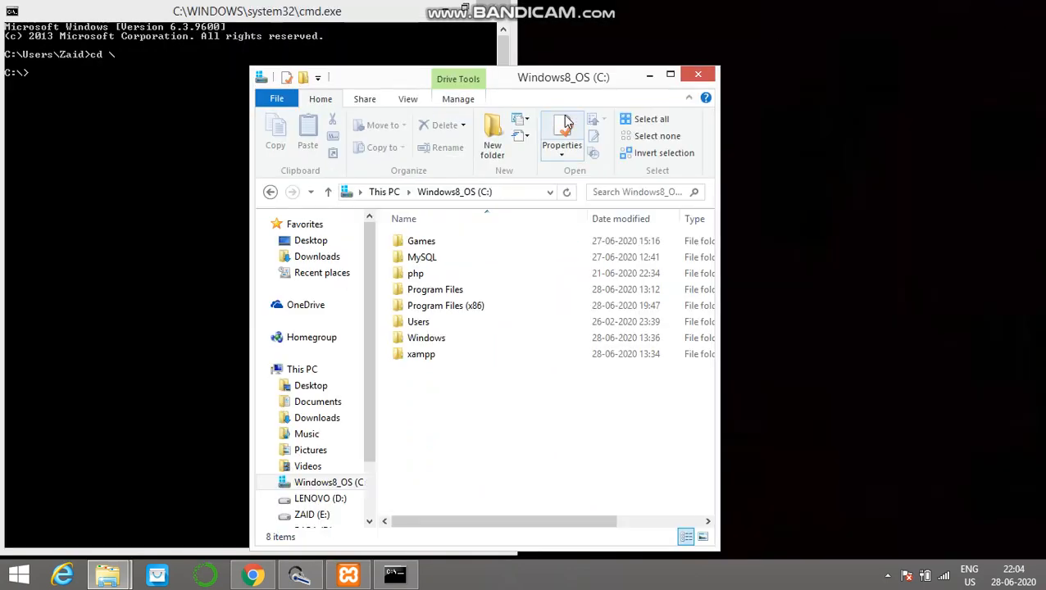
left_click_drag(574, 82, 847, 33)
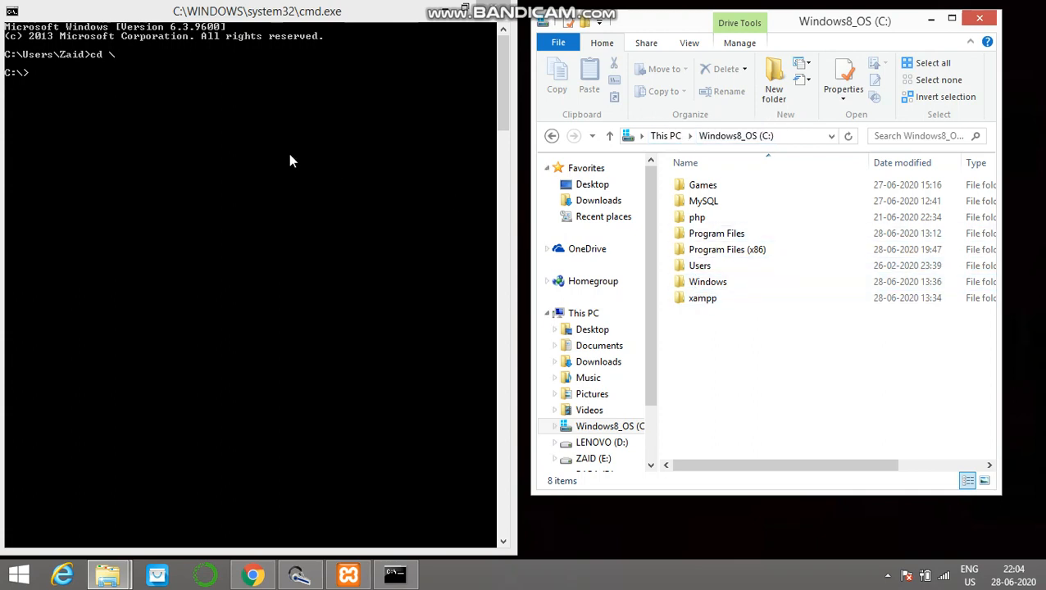
Step: In Command Prompt, change into the xampp directory with cd xampp
left_click(71, 78)
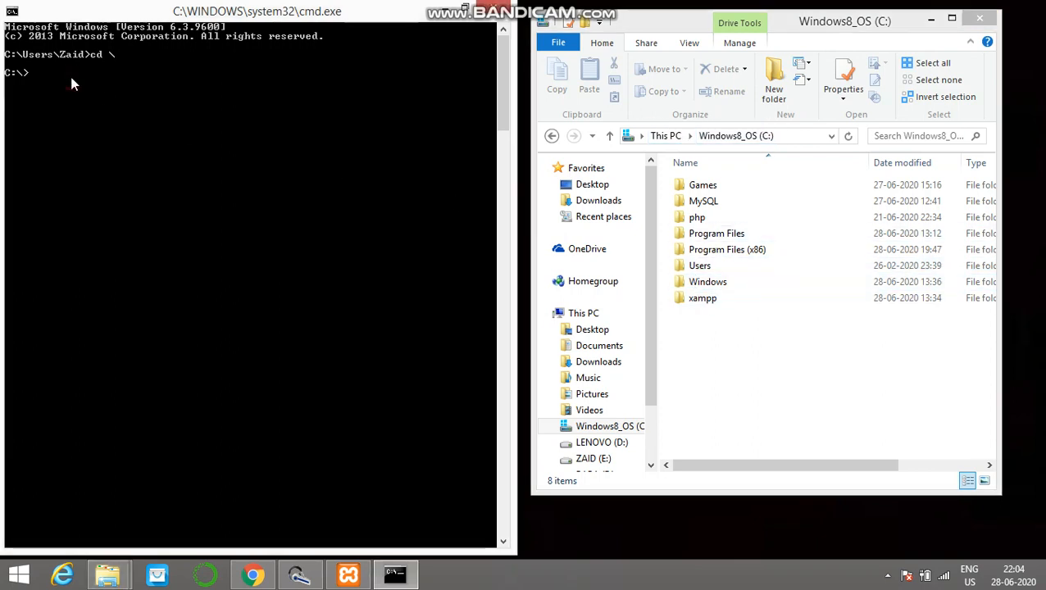
type("cd")
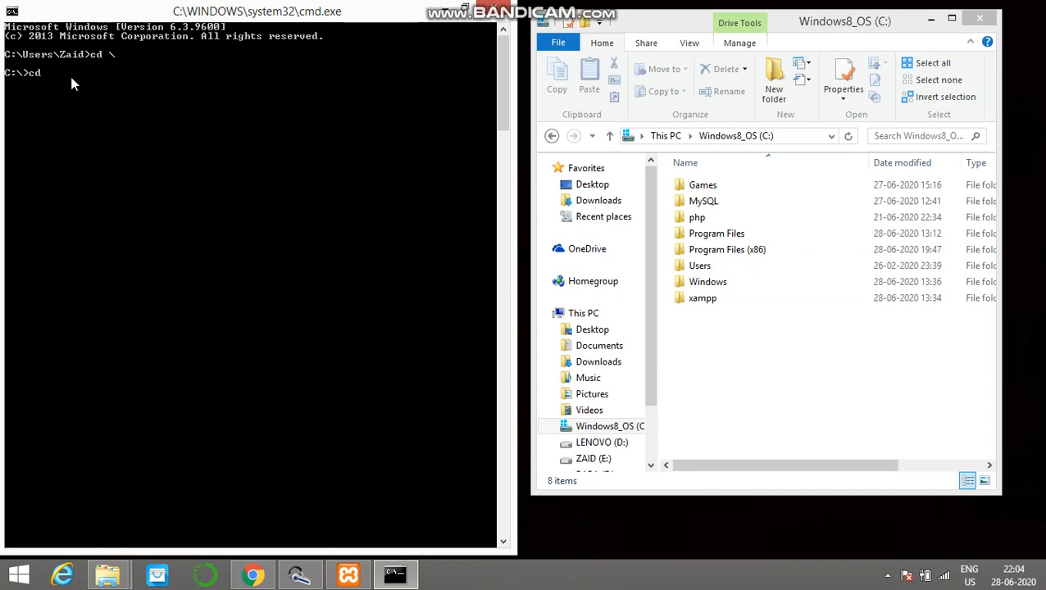
type(" xampp")
key("Return")
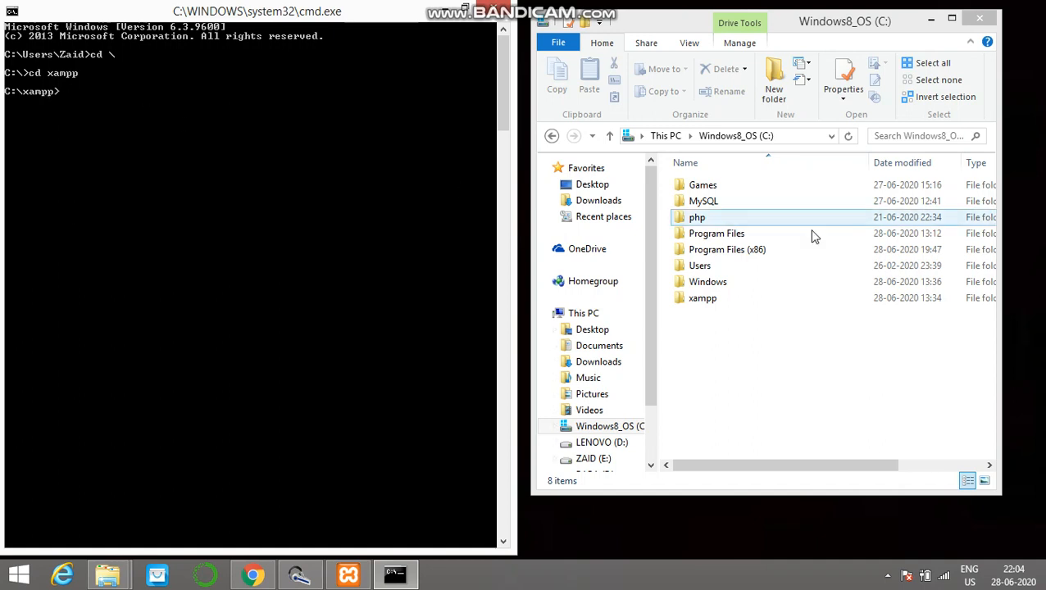
Step: In File Explorer, open the xampp folder, locate its mysql subfolder and select it
left_click(807, 297)
double_click(807, 298)
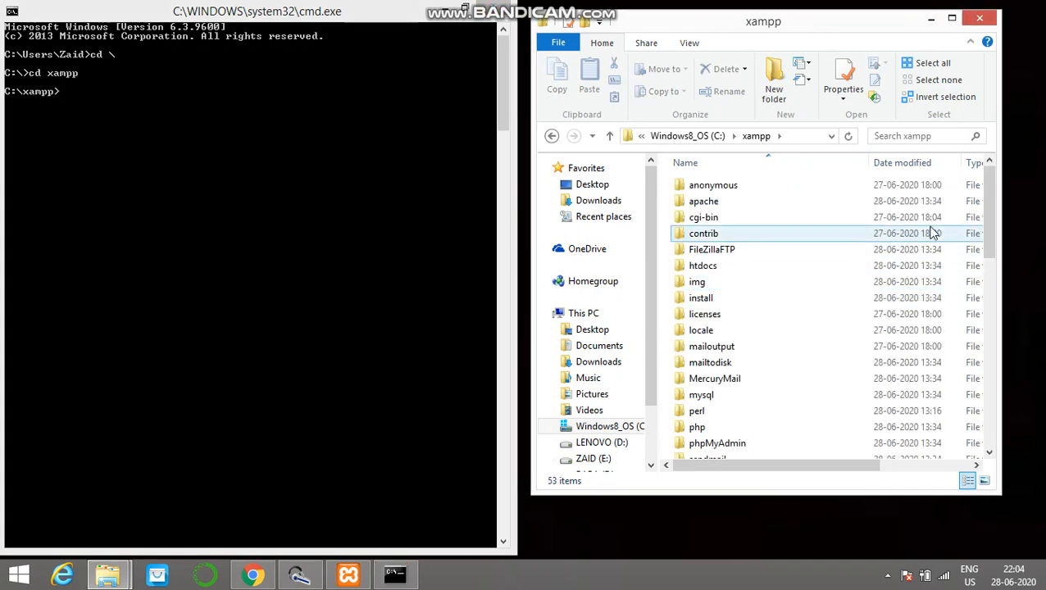
scroll(980, 252, "down", 3)
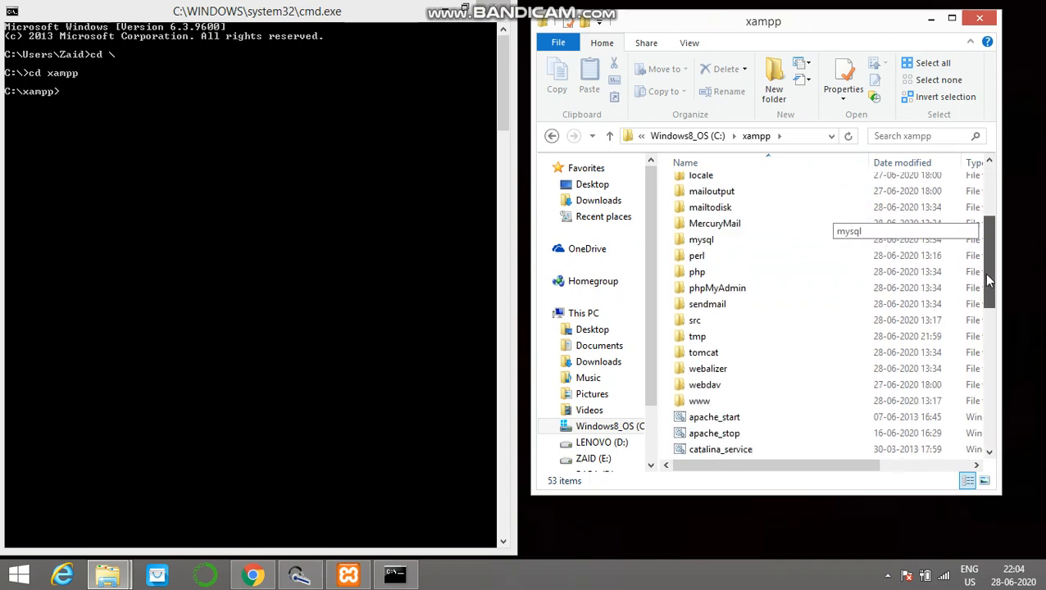
scroll(983, 273, "up", 1)
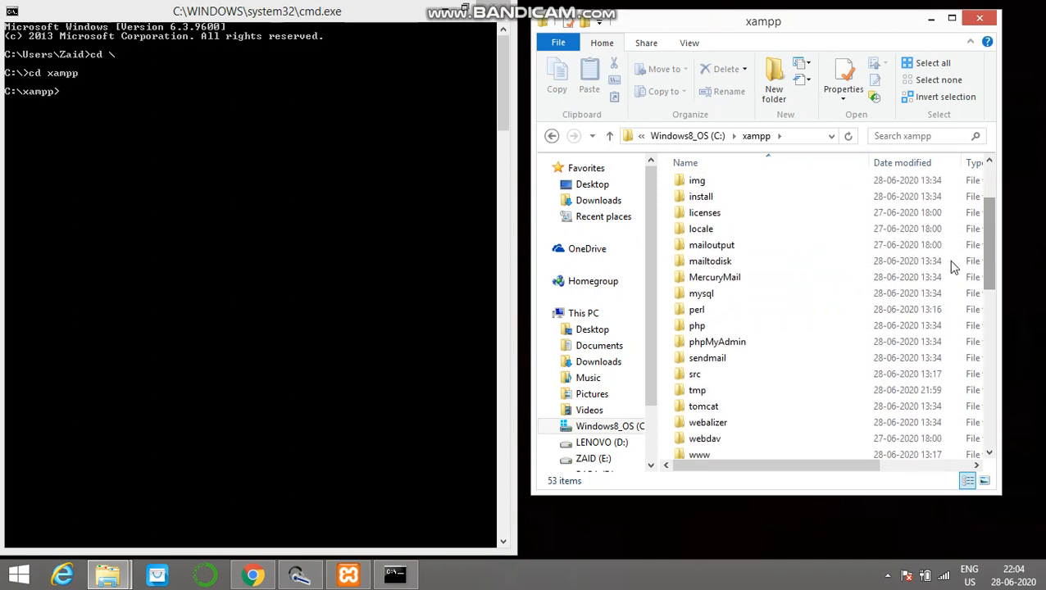
left_click(726, 294)
Step: In Command Prompt, change into the mysql directory with cd mysql
left_click(126, 94)
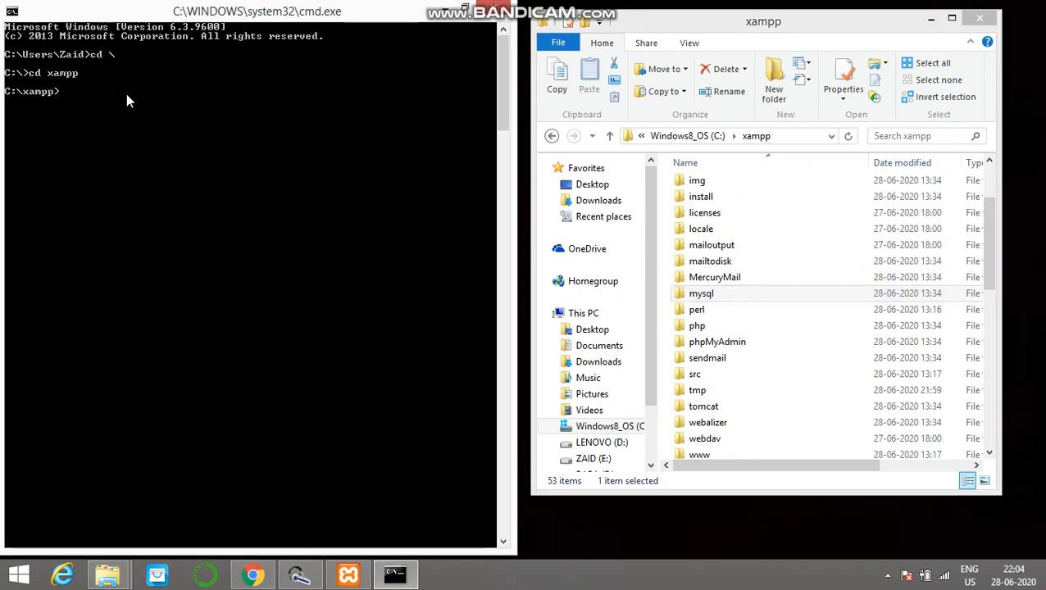
type("cd mysql")
key("Return")
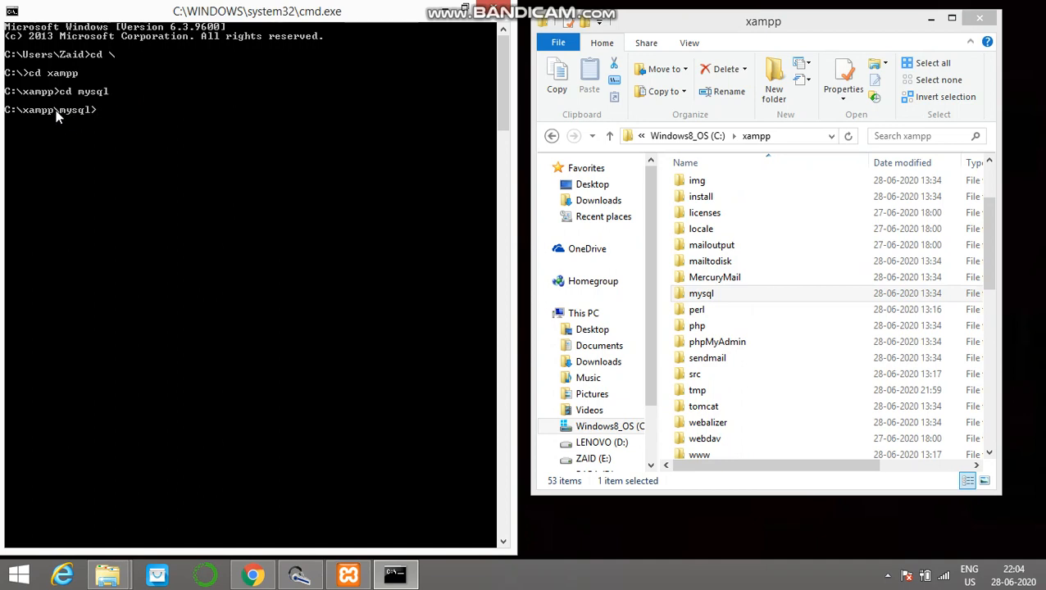
Step: Locate the bin folder inside mysql in File Explorer and change into it in Command Prompt with cd bin
double_click(850, 288)
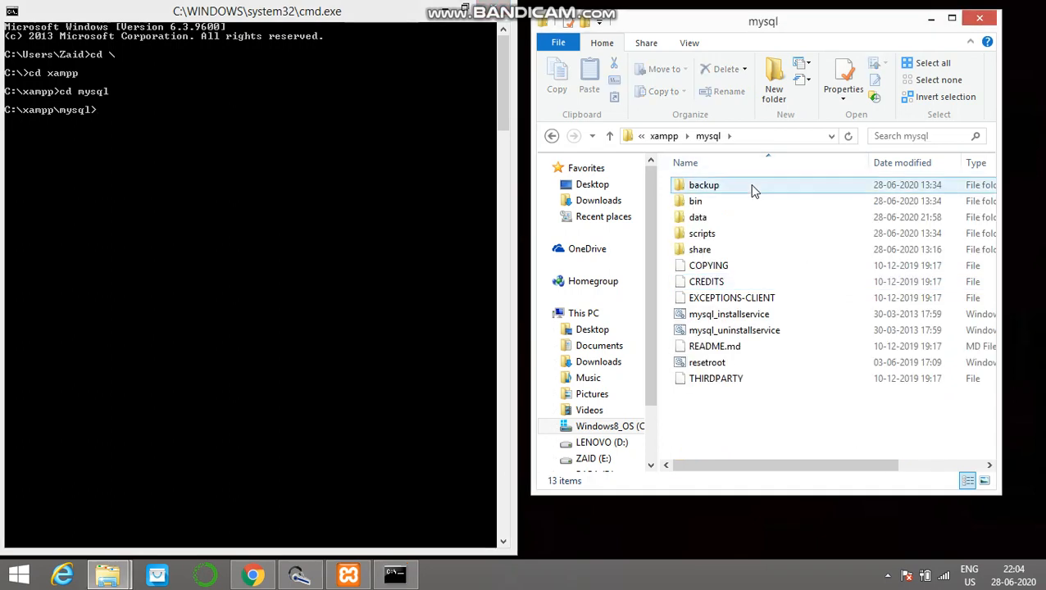
left_click(740, 202)
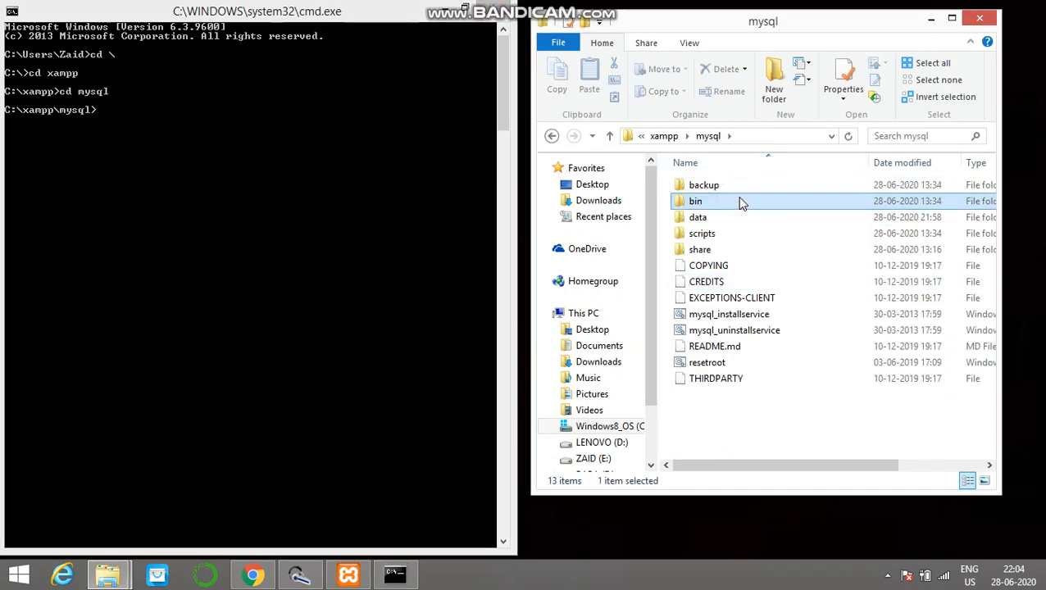
left_click(149, 121)
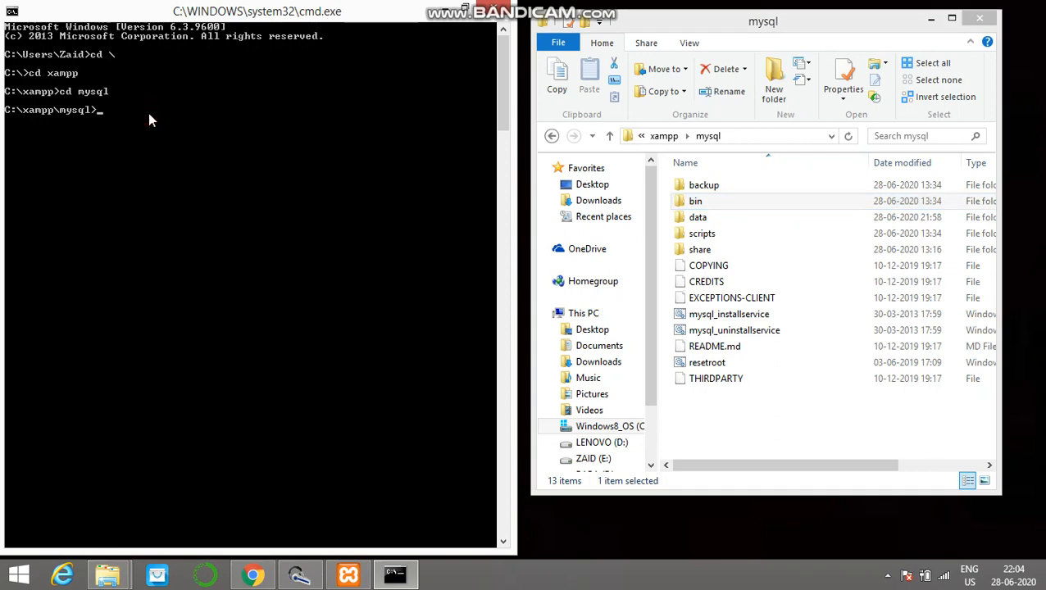
type("cd bin")
key("Return")
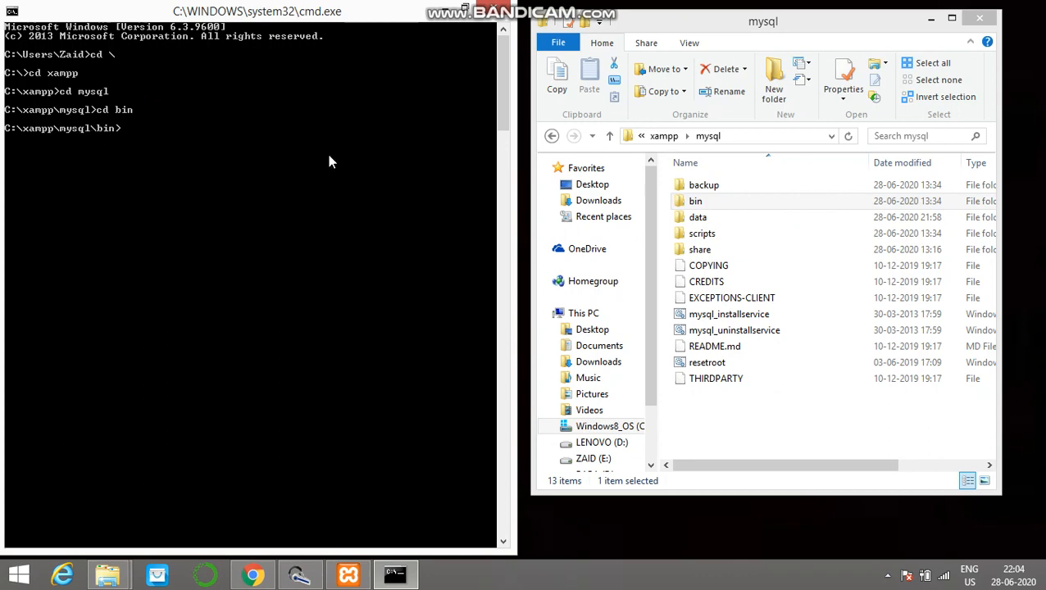
Step: In File Explorer, open the bin folder inside mysql, locate the mysql application and select it
double_click(712, 204)
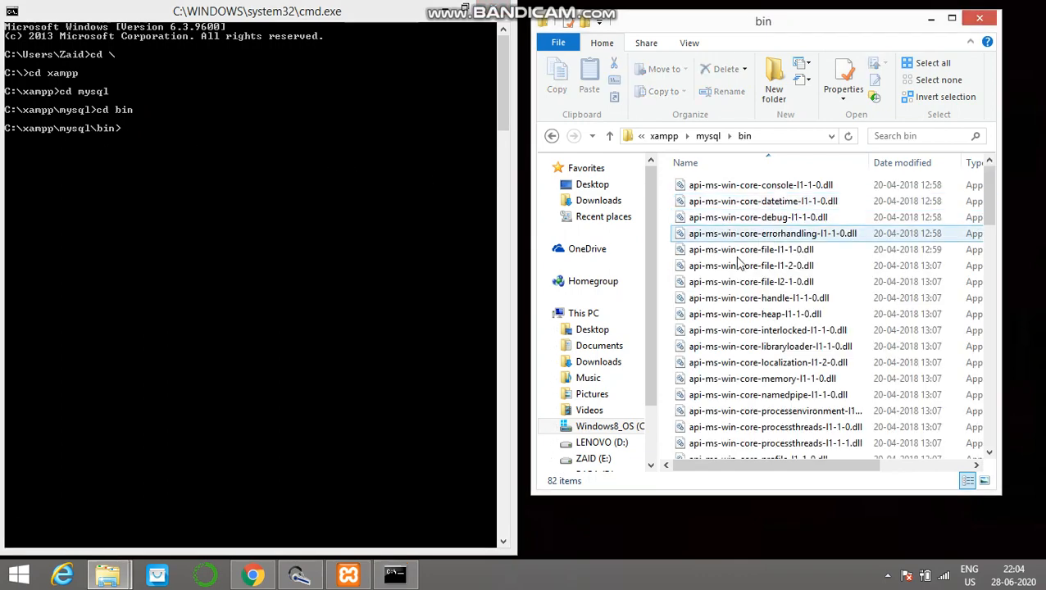
scroll(992, 213, "down", 2)
left_click_drag(997, 223, 981, 363)
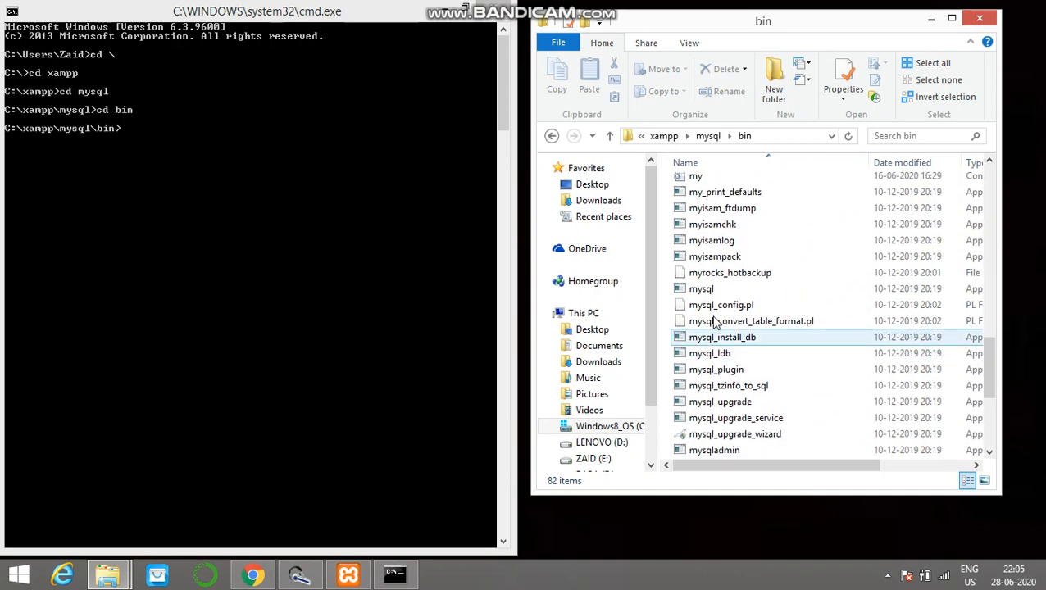
left_click(721, 290)
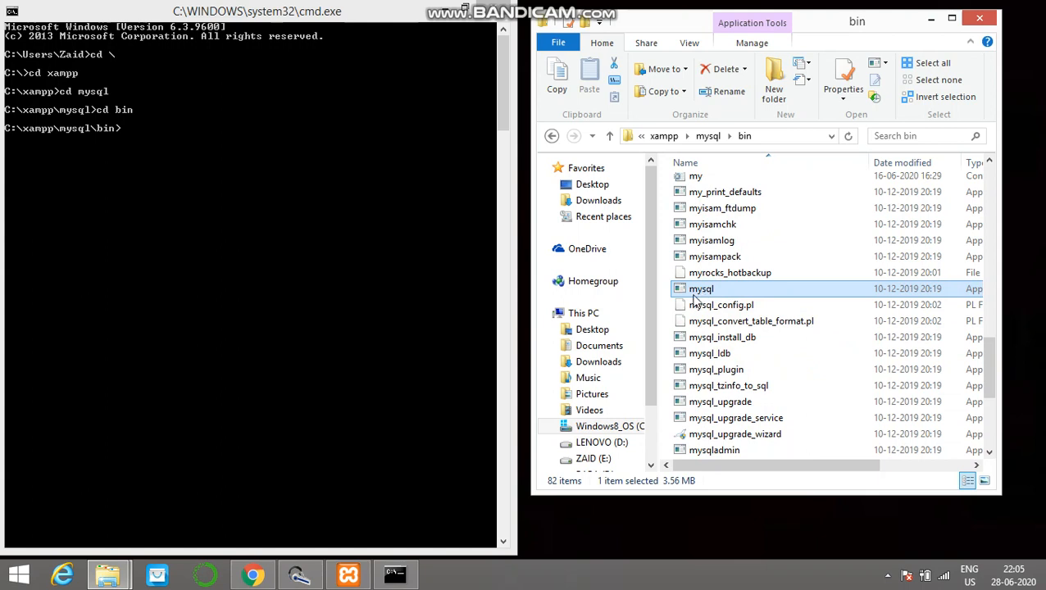
Step: In Command Prompt, log in to the database server with mysql -u root -p -h localhost, leaving the password empty
left_click(173, 133)
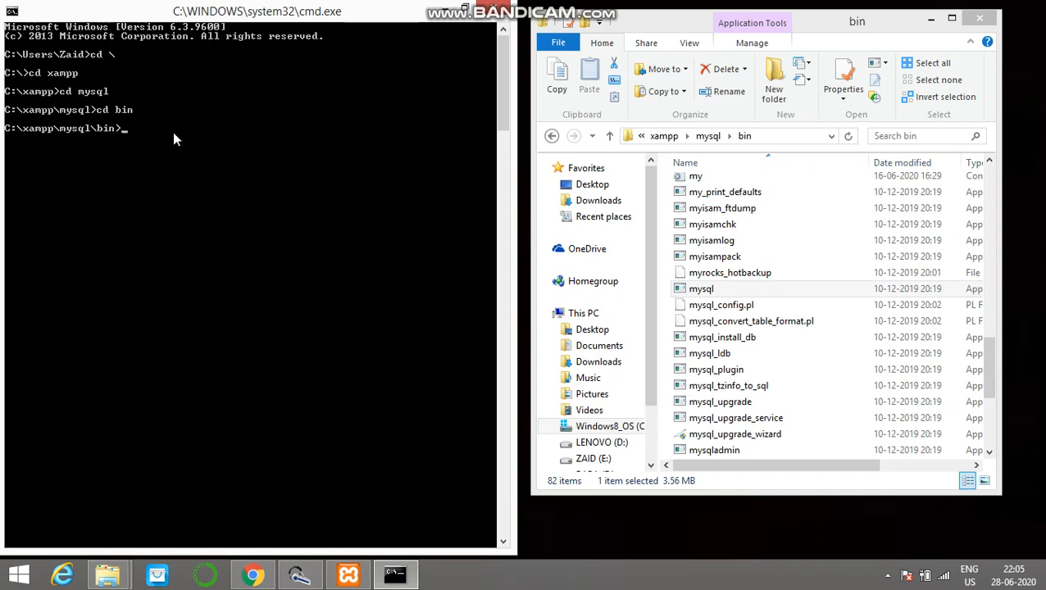
type("m")
type("ysql -u root")
type("-u root -")
type("p -")
type("h lo")
type("calhost")
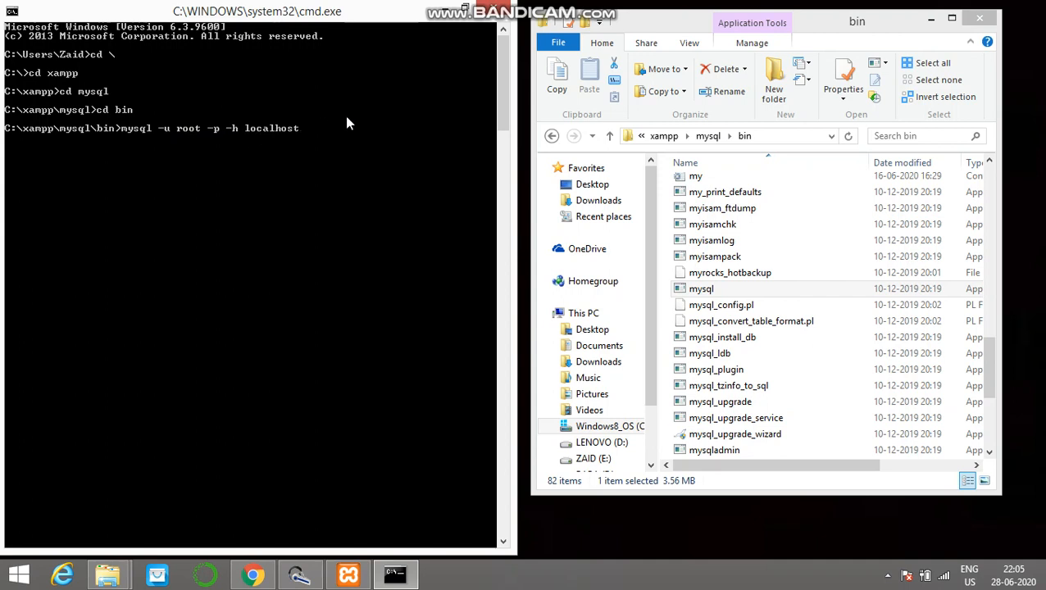
key("Return")
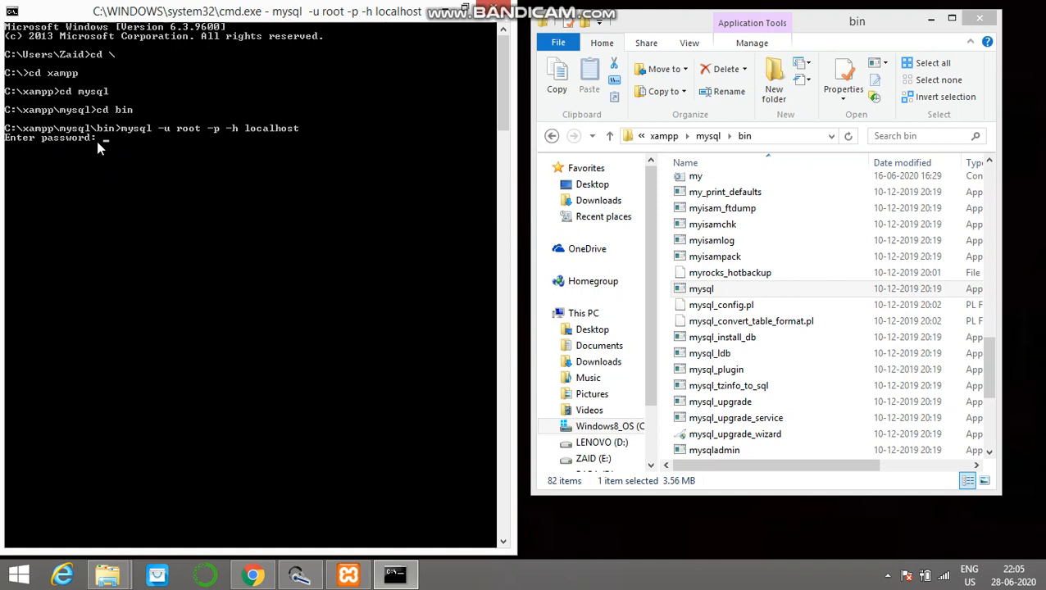
key("Return")
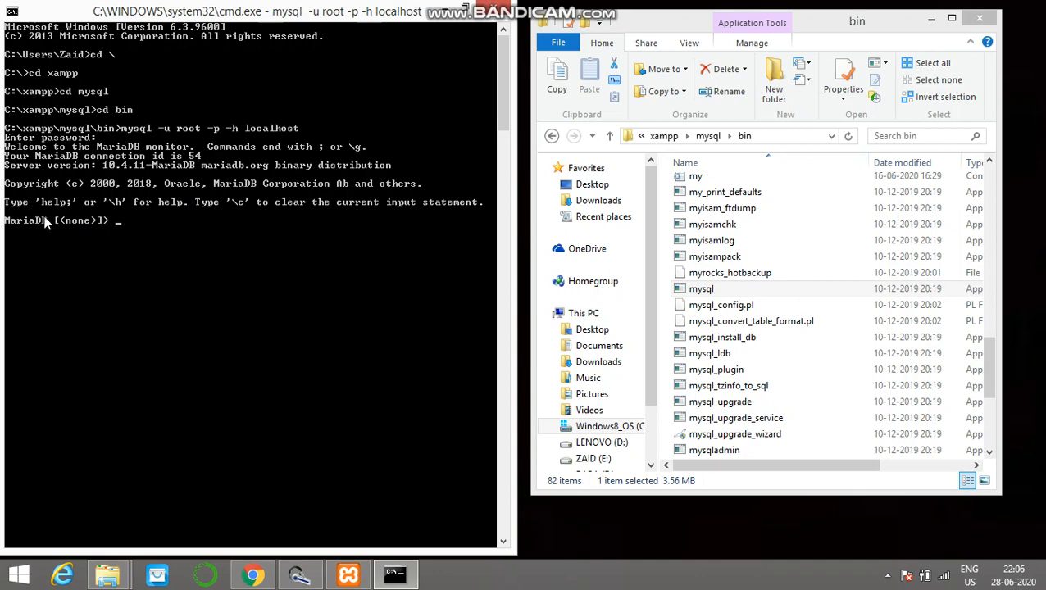
Step: Switch to Chrome, search the web for mariadb in a new tab and look through the results
left_click(253, 575)
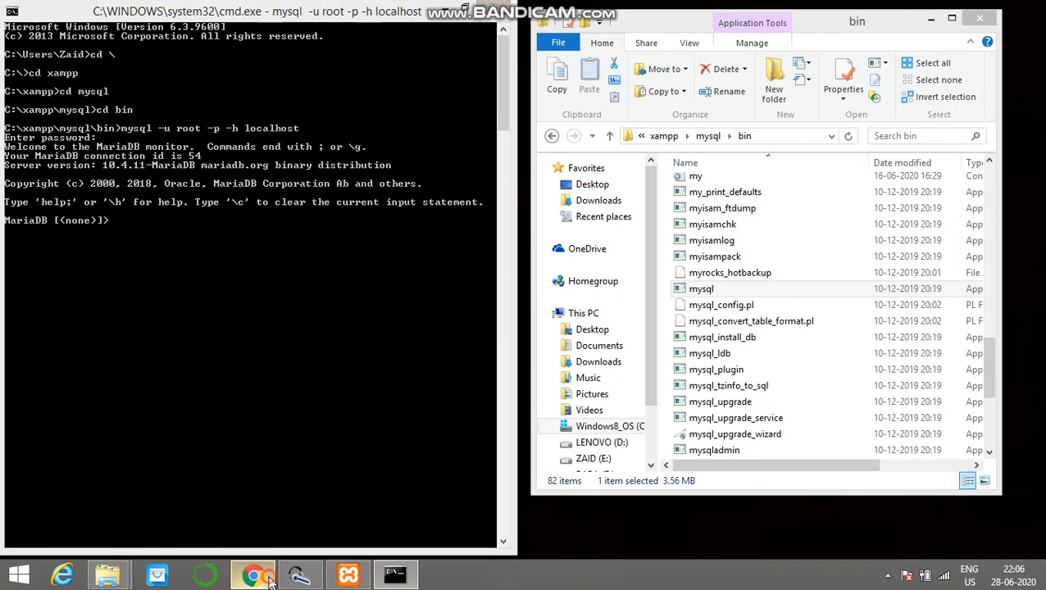
left_click(207, 12)
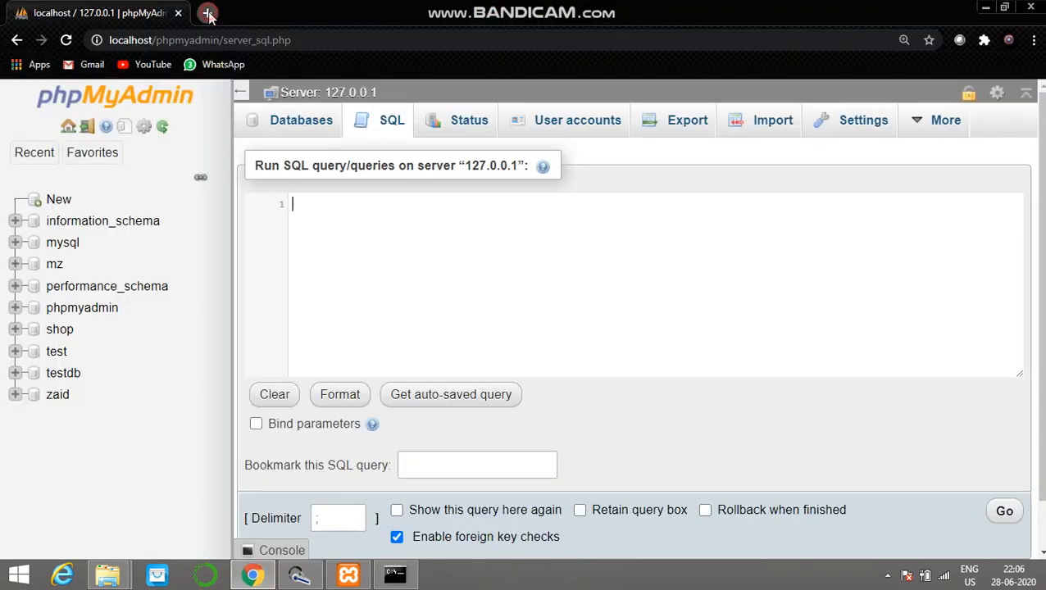
type("mar")
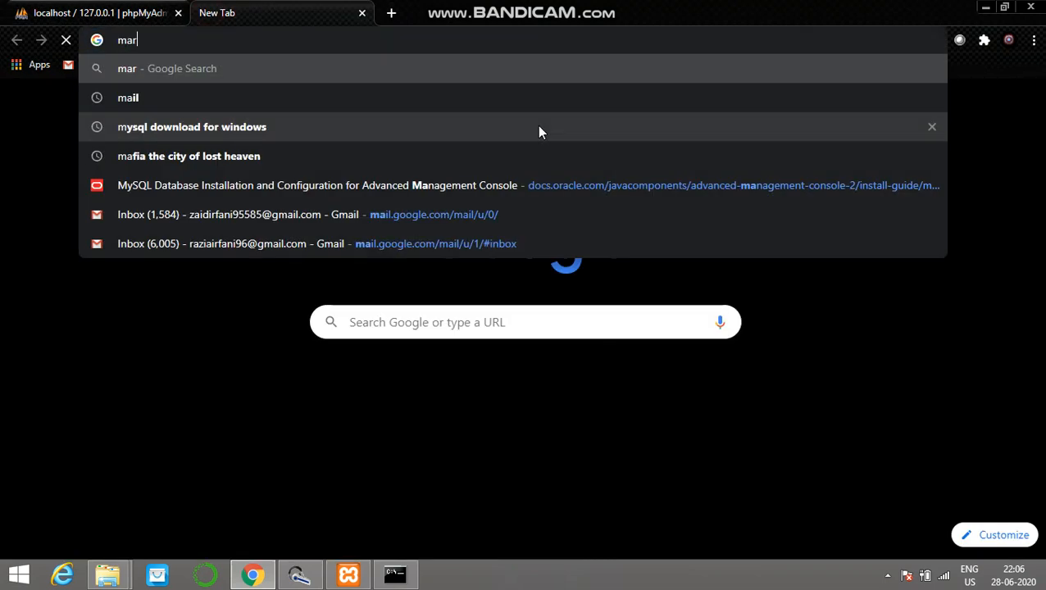
type("iad")
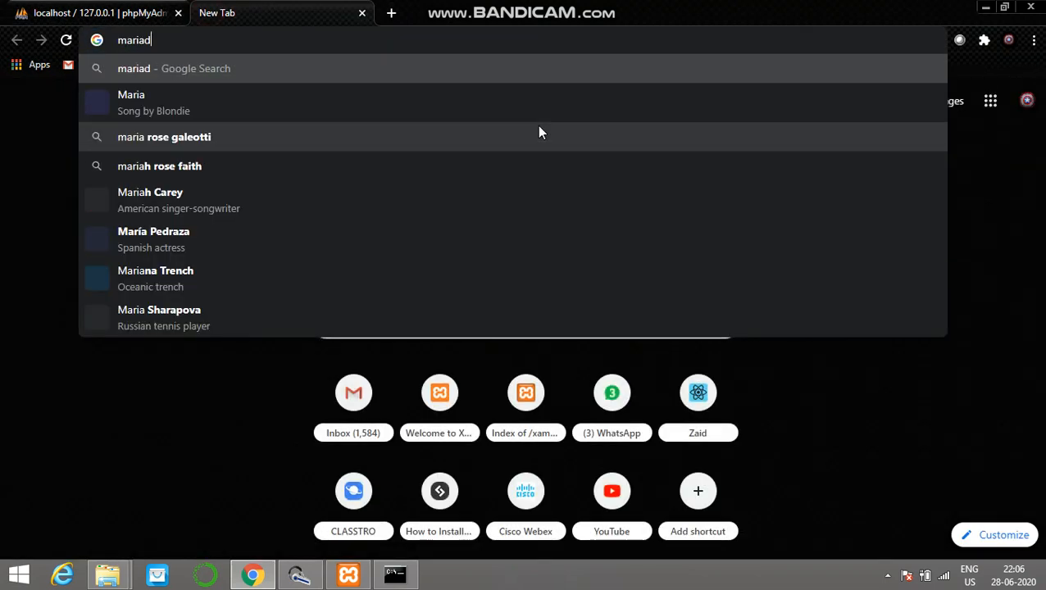
type("b")
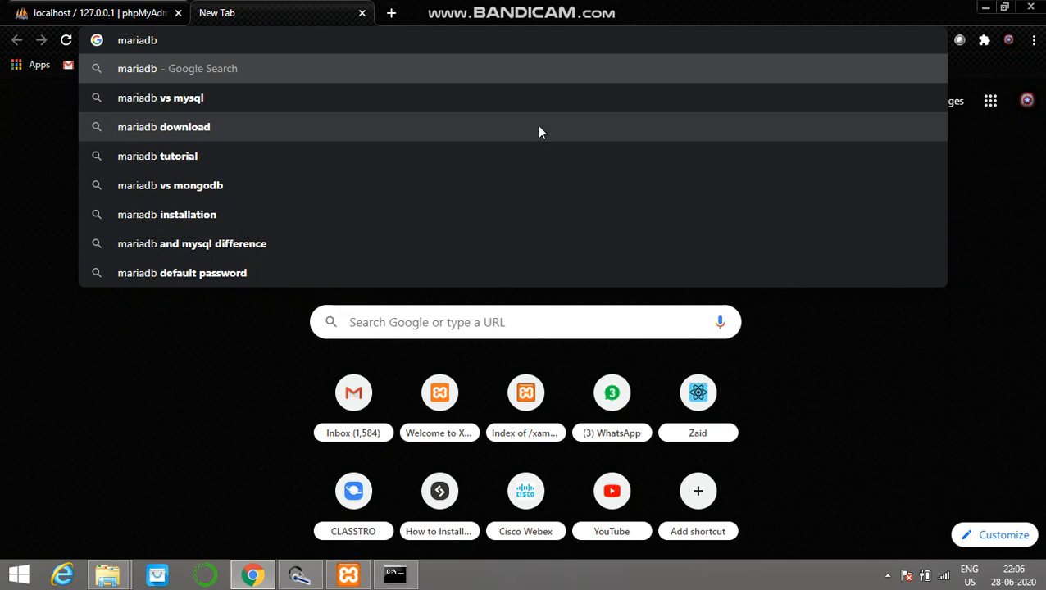
key("Return")
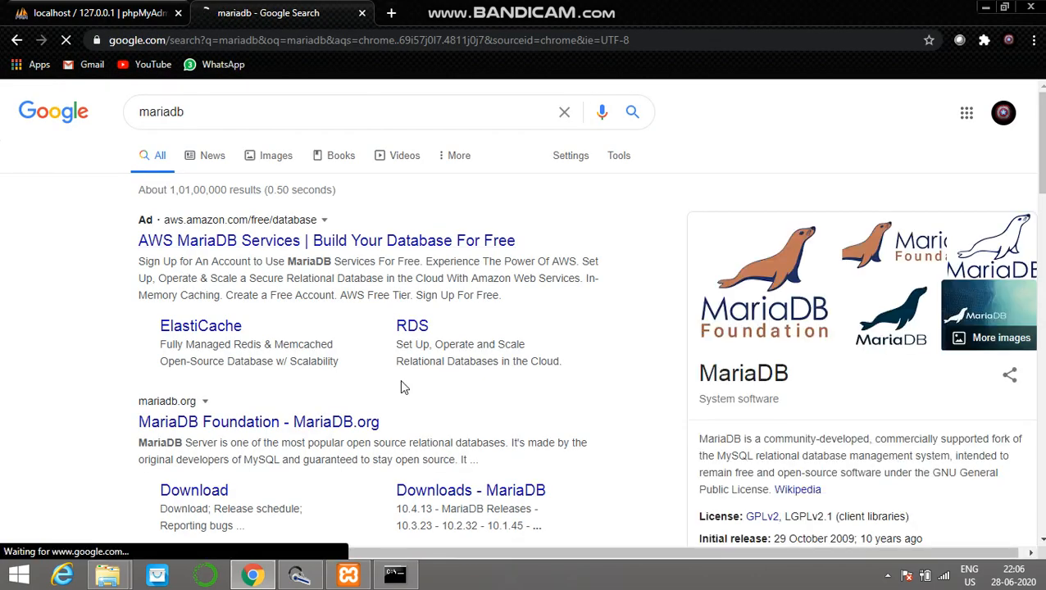
scroll(1030, 177, "down", 2)
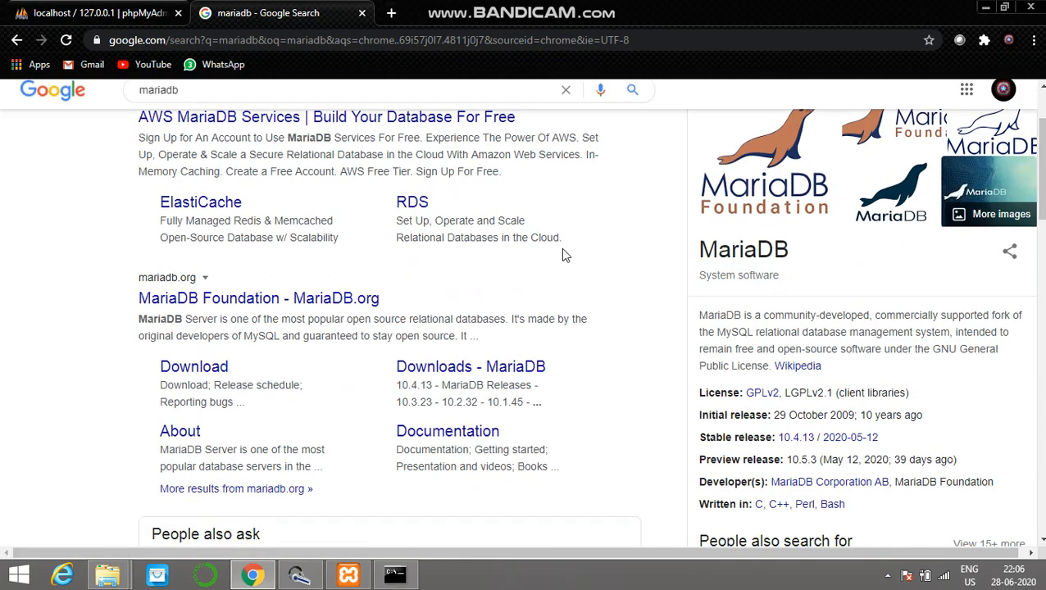